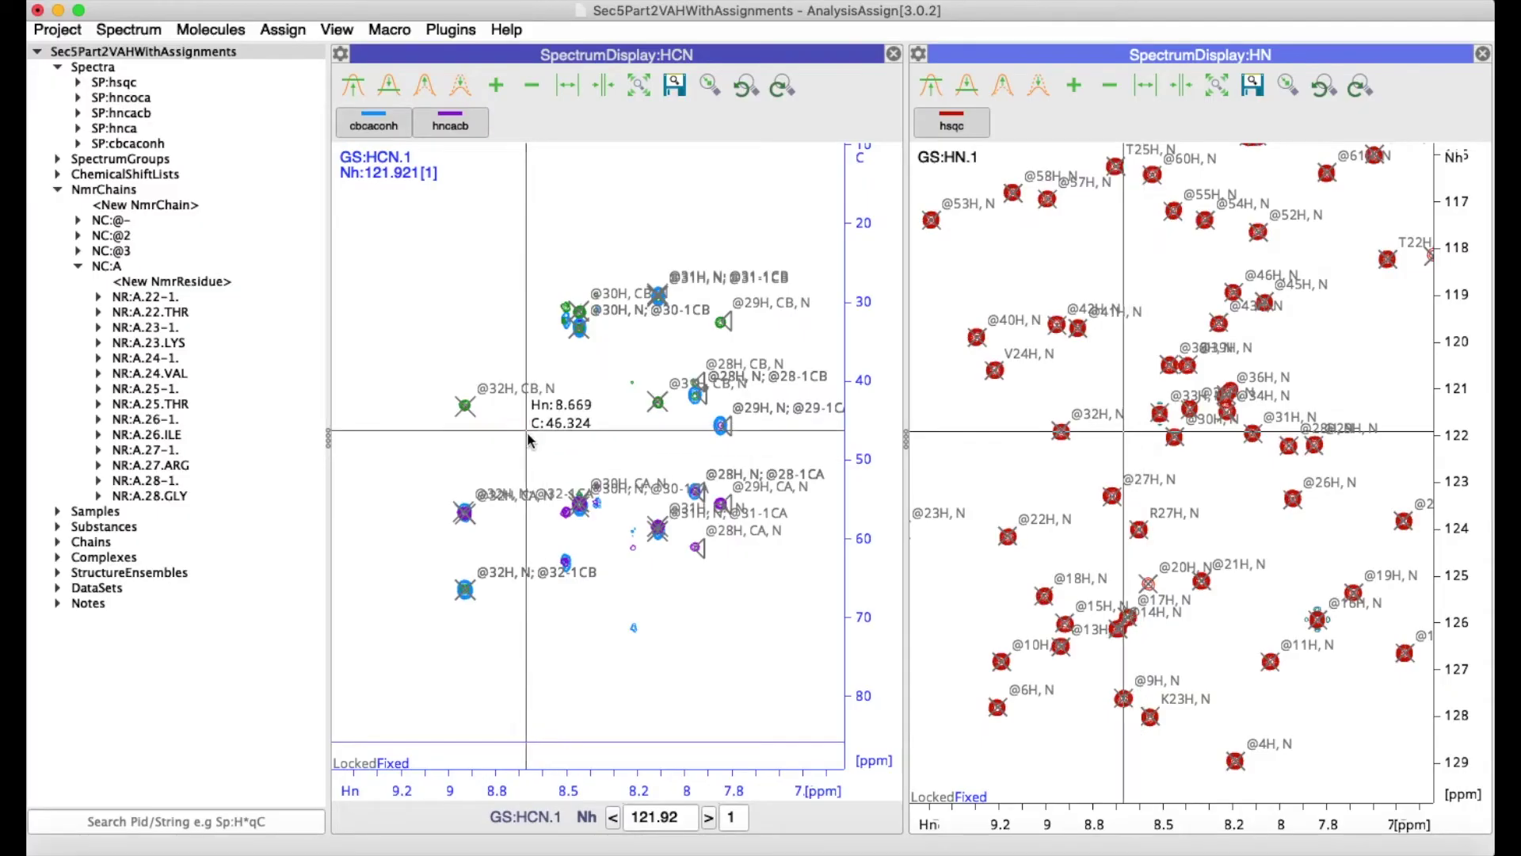
Add three HCN strips, delete HCN.4 and HCN.3, then add HCN.5 and HCN.6
left_click(497, 86)
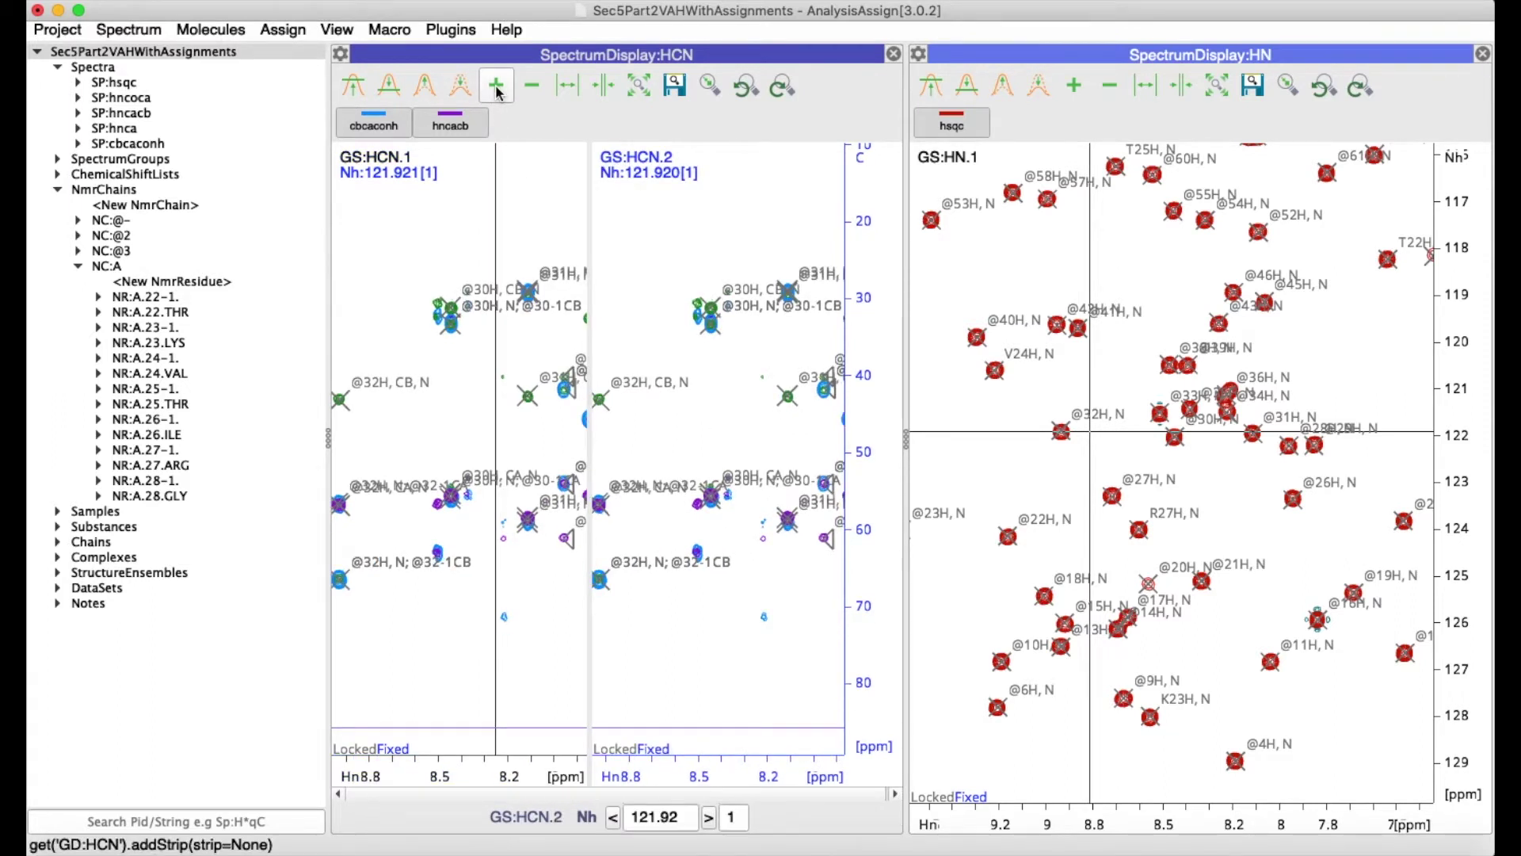
left_click(497, 85)
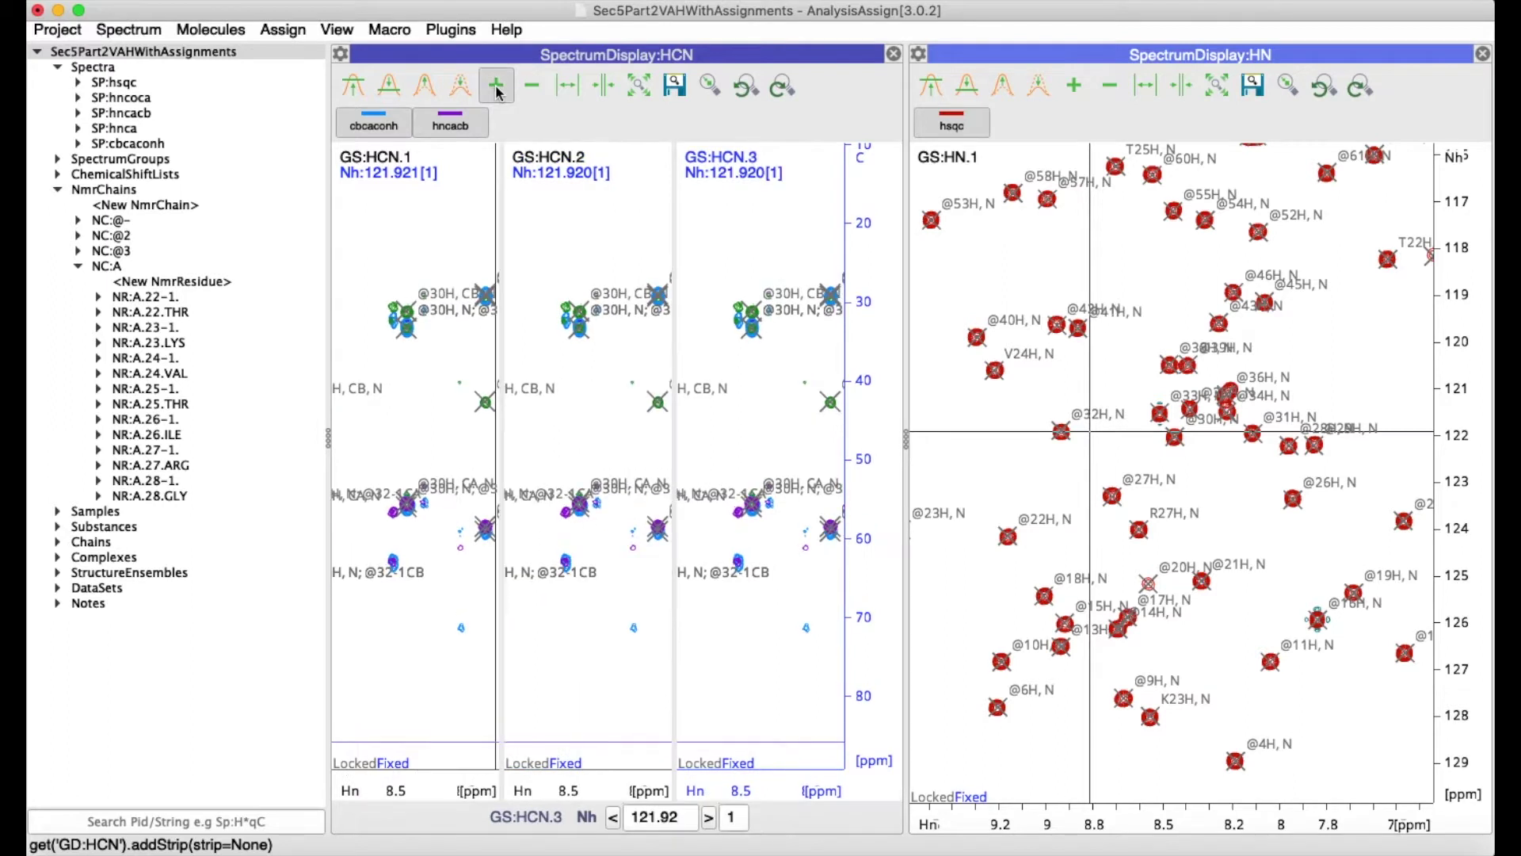
left_click(497, 87)
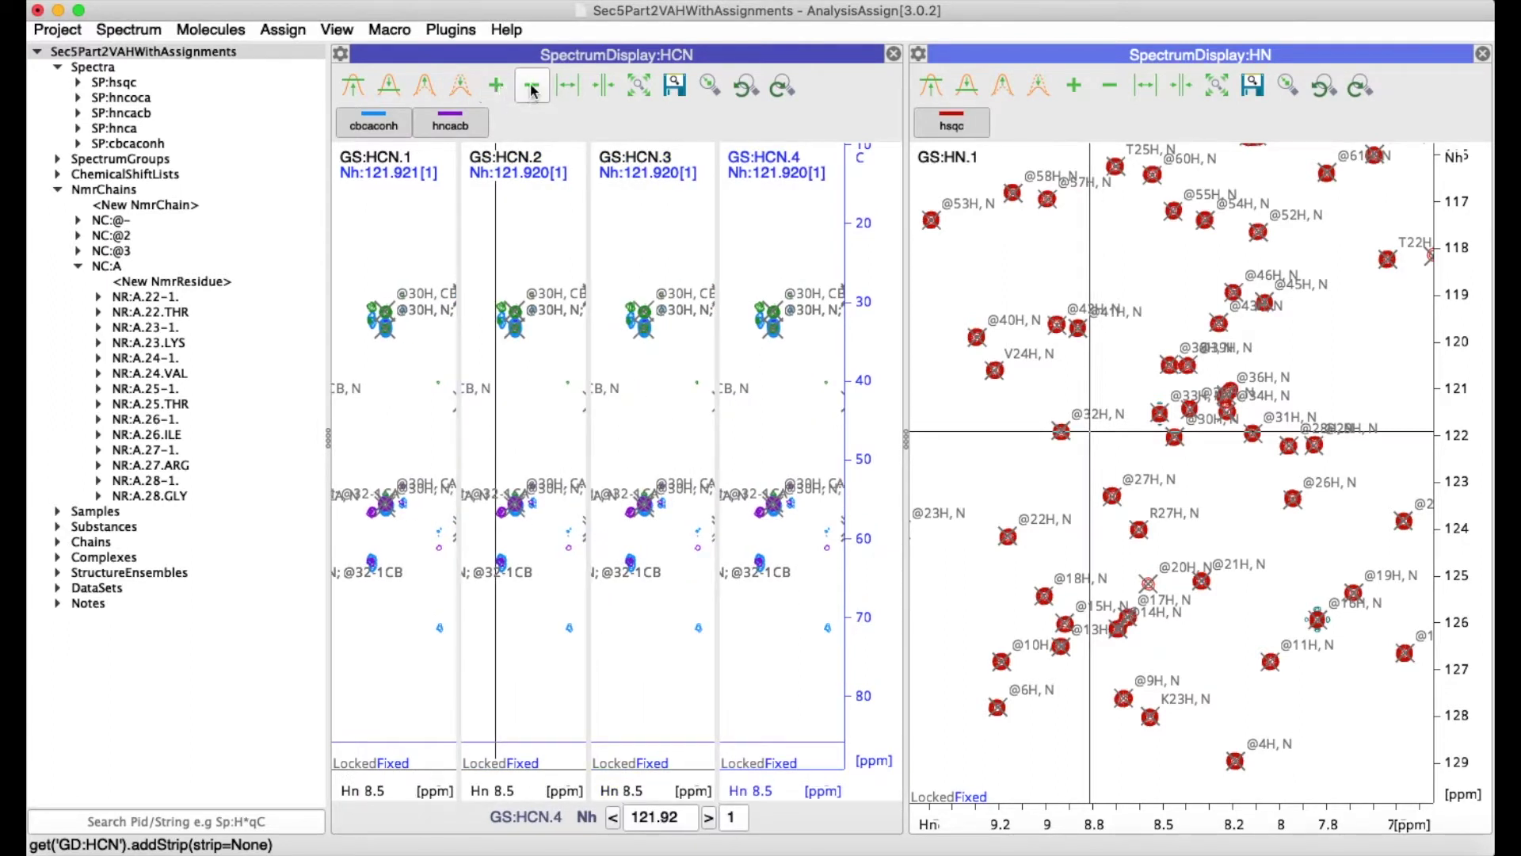
left_click(532, 88)
left_click(531, 88)
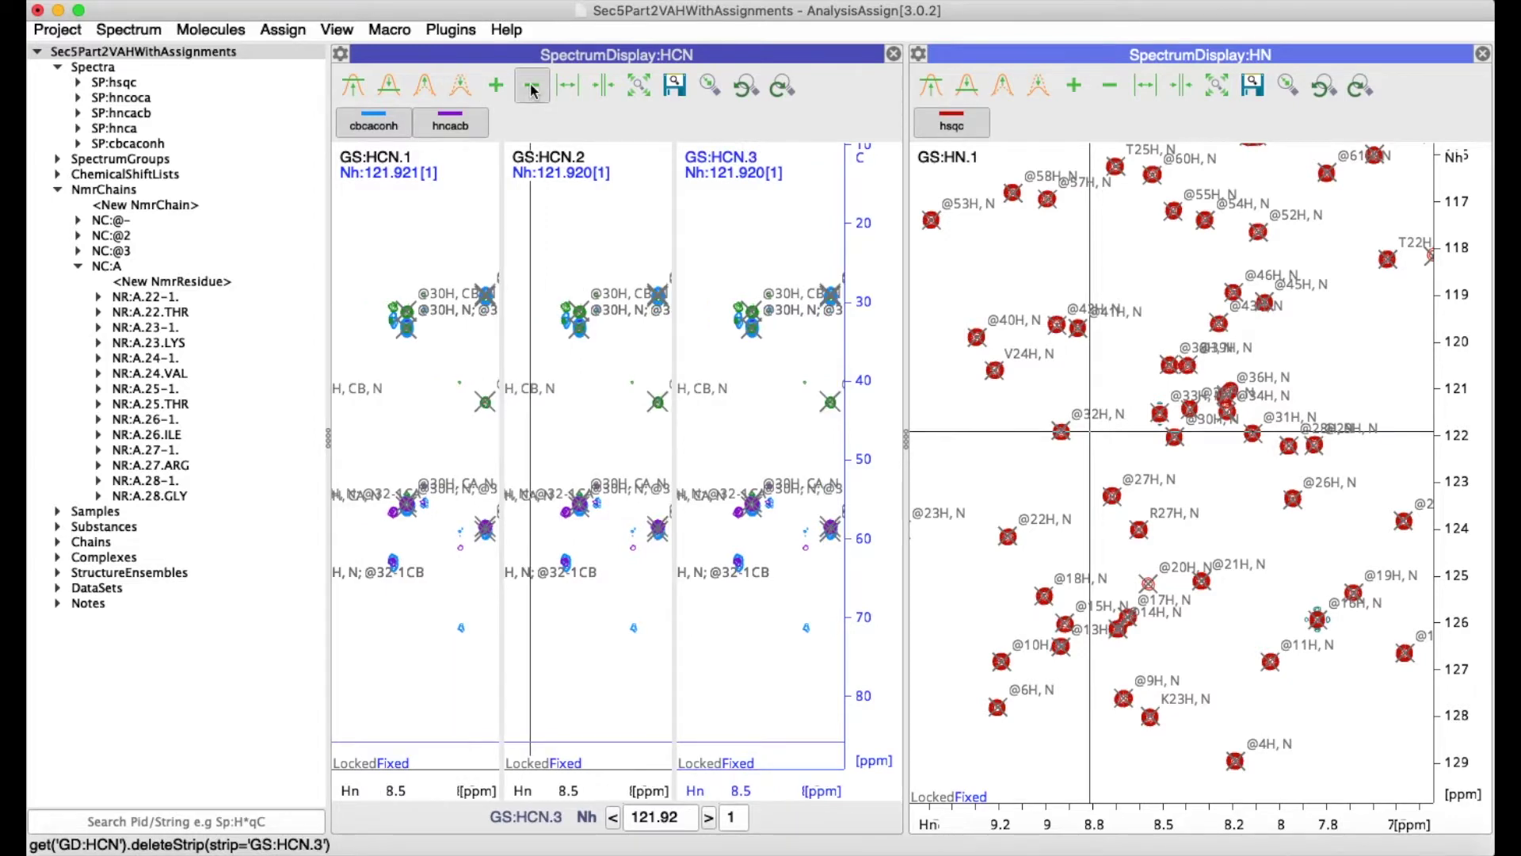
left_click(496, 86)
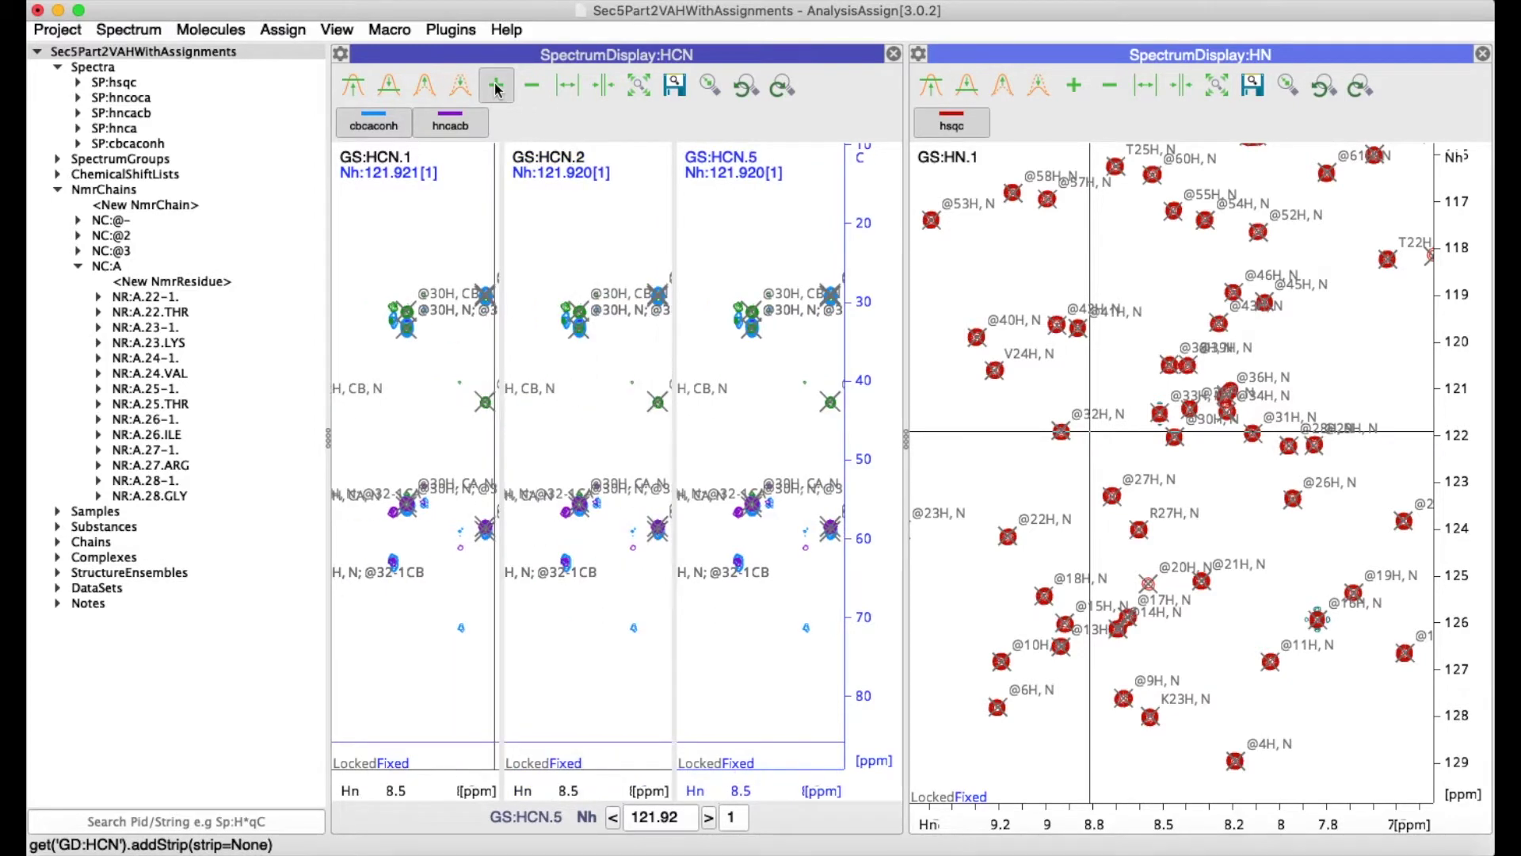
left_click(497, 86)
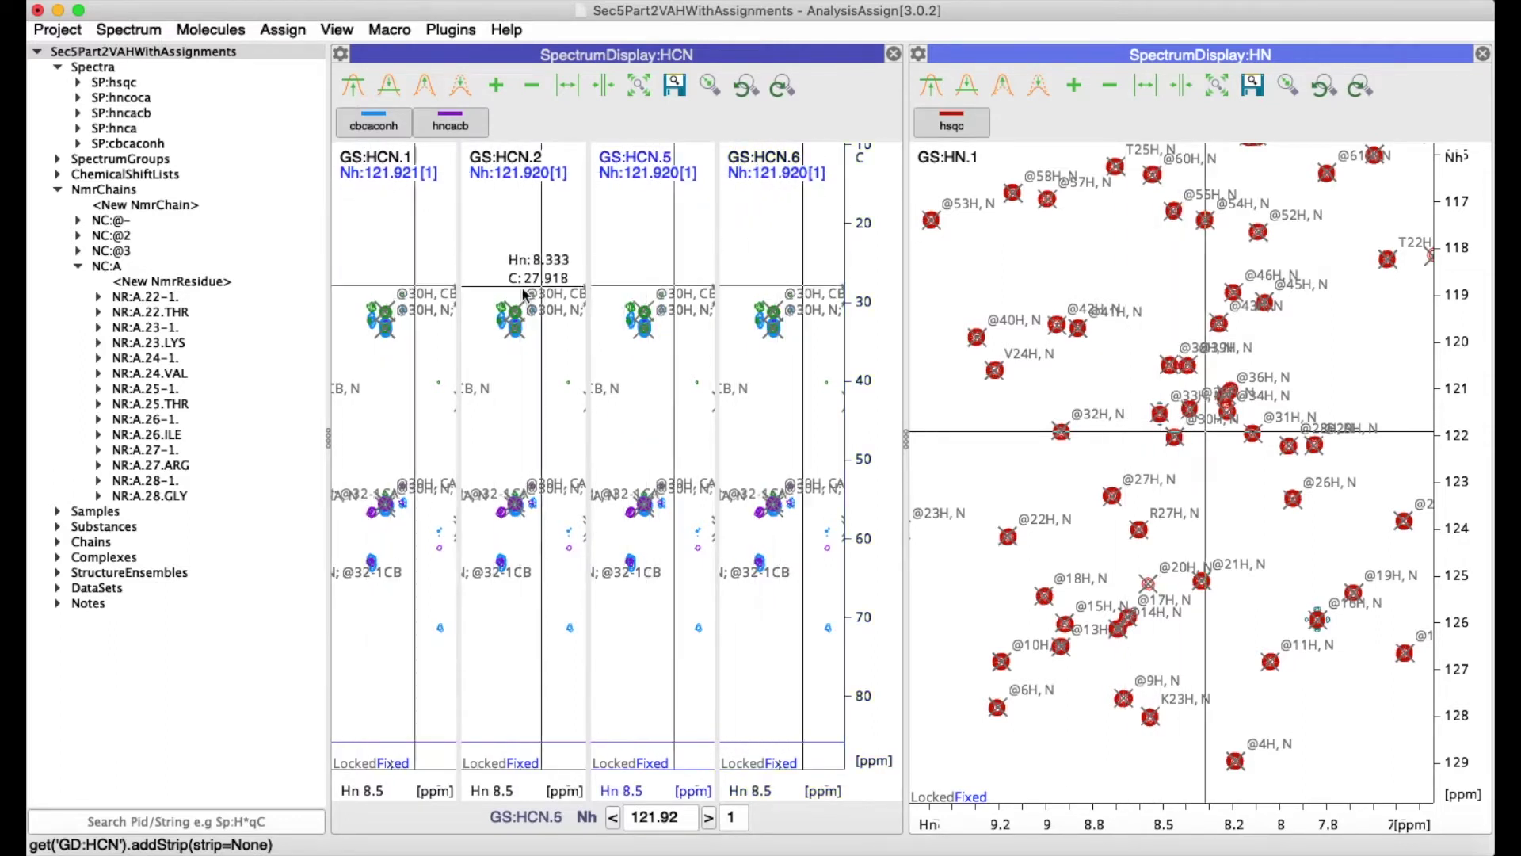
Shift the HCN strips' carbon range and pan strips HCN.6 and HCN.5 to other proton regions
left_click(519, 265)
left_click(399, 302)
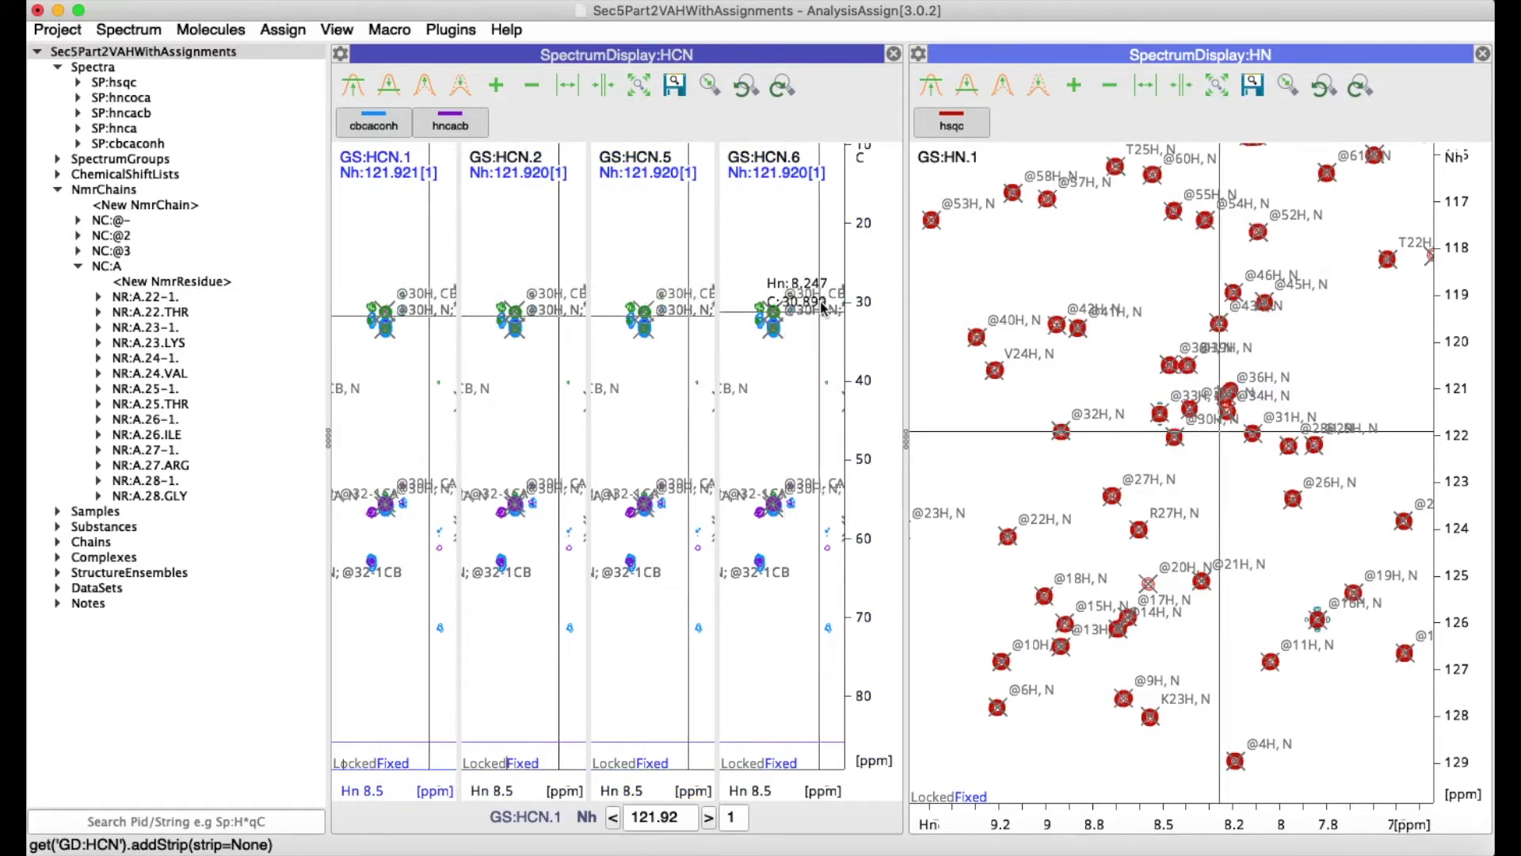
left_click_drag(784, 326, 767, 273)
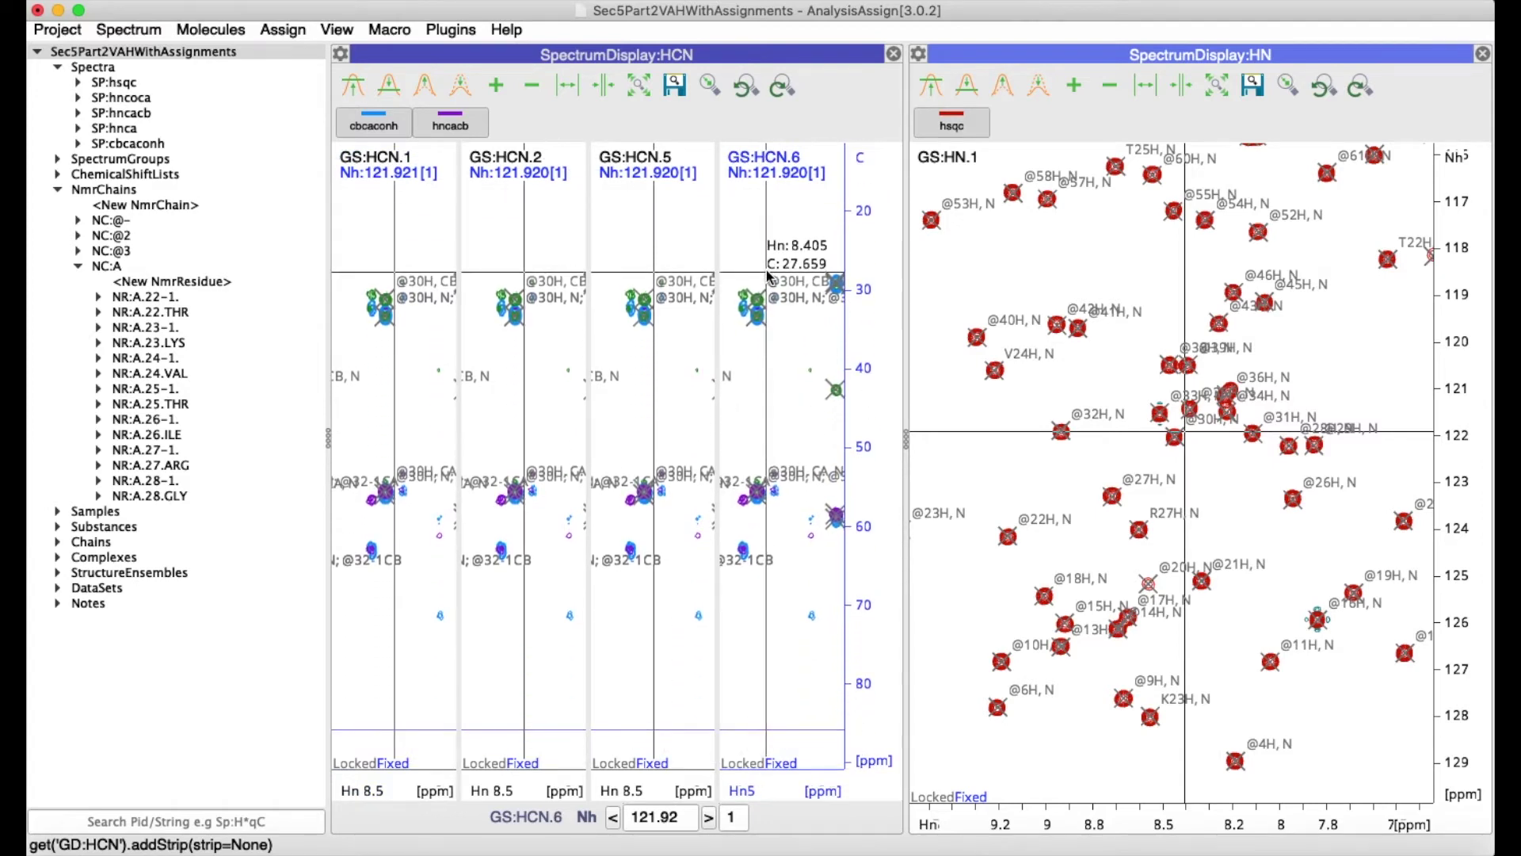
left_click_drag(759, 600, 722, 594)
left_click_drag(611, 583, 664, 596)
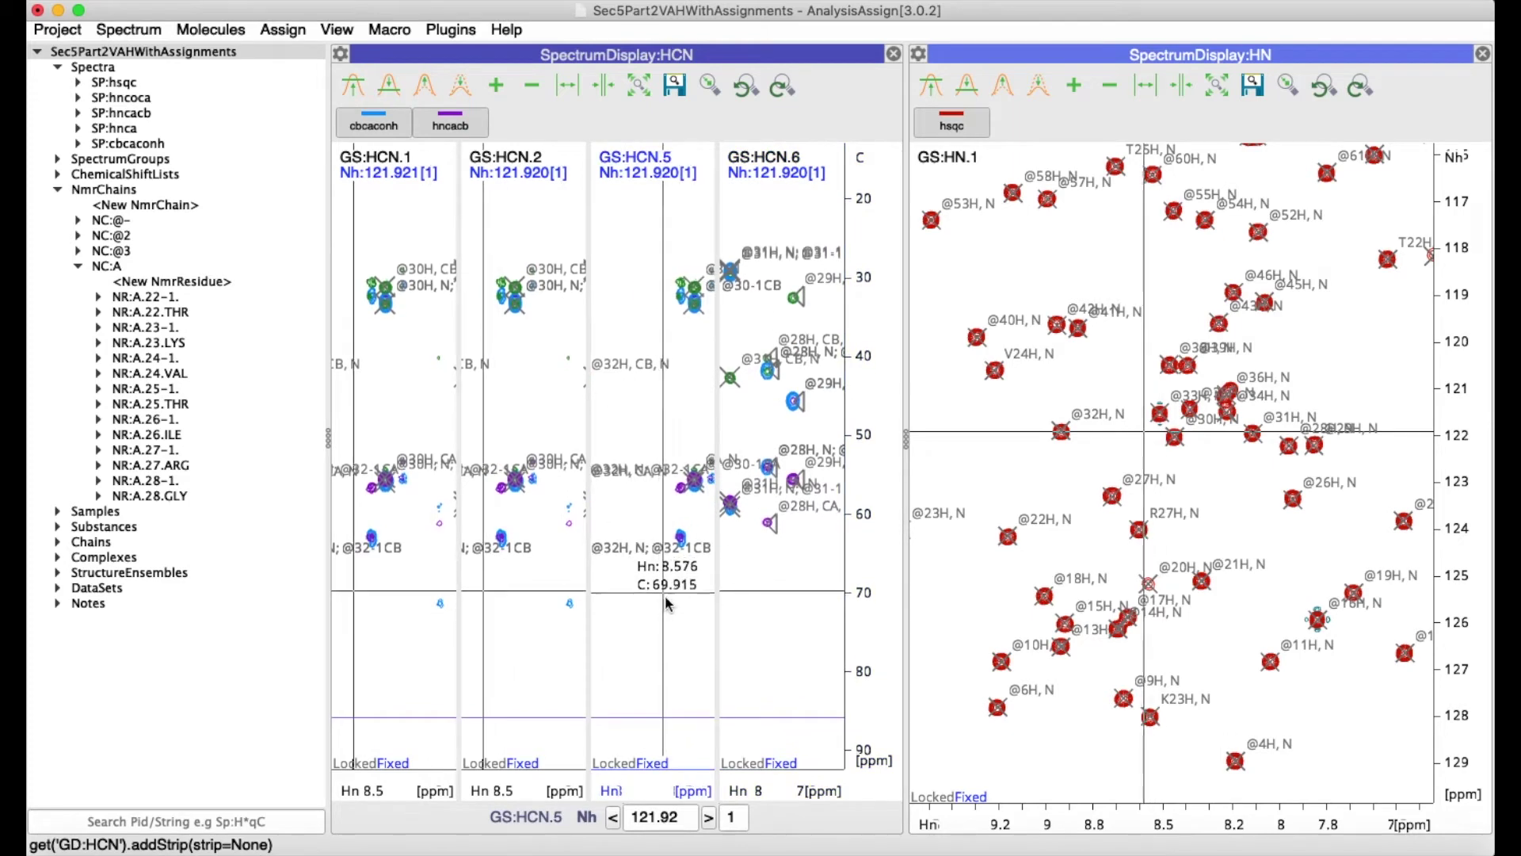
Step strip HCN.5 to Nh plane 120.363 and strip HCN.2 to 120.623
left_click(709, 817)
left_click(709, 817)
left_click(709, 817)
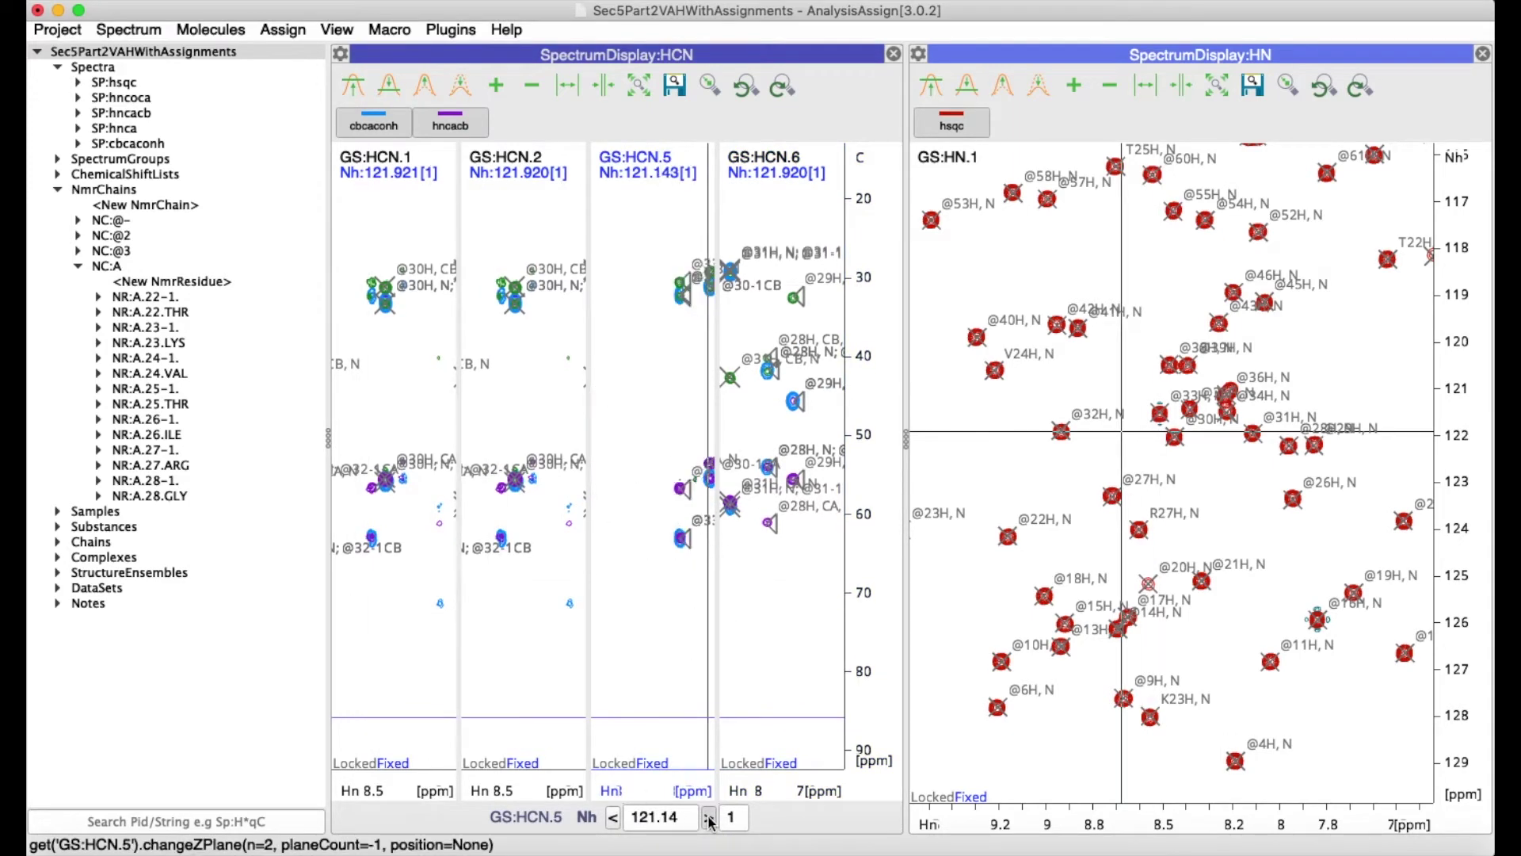
left_click(709, 816)
left_click(709, 817)
left_click(709, 817)
left_click(533, 538)
left_click(709, 817)
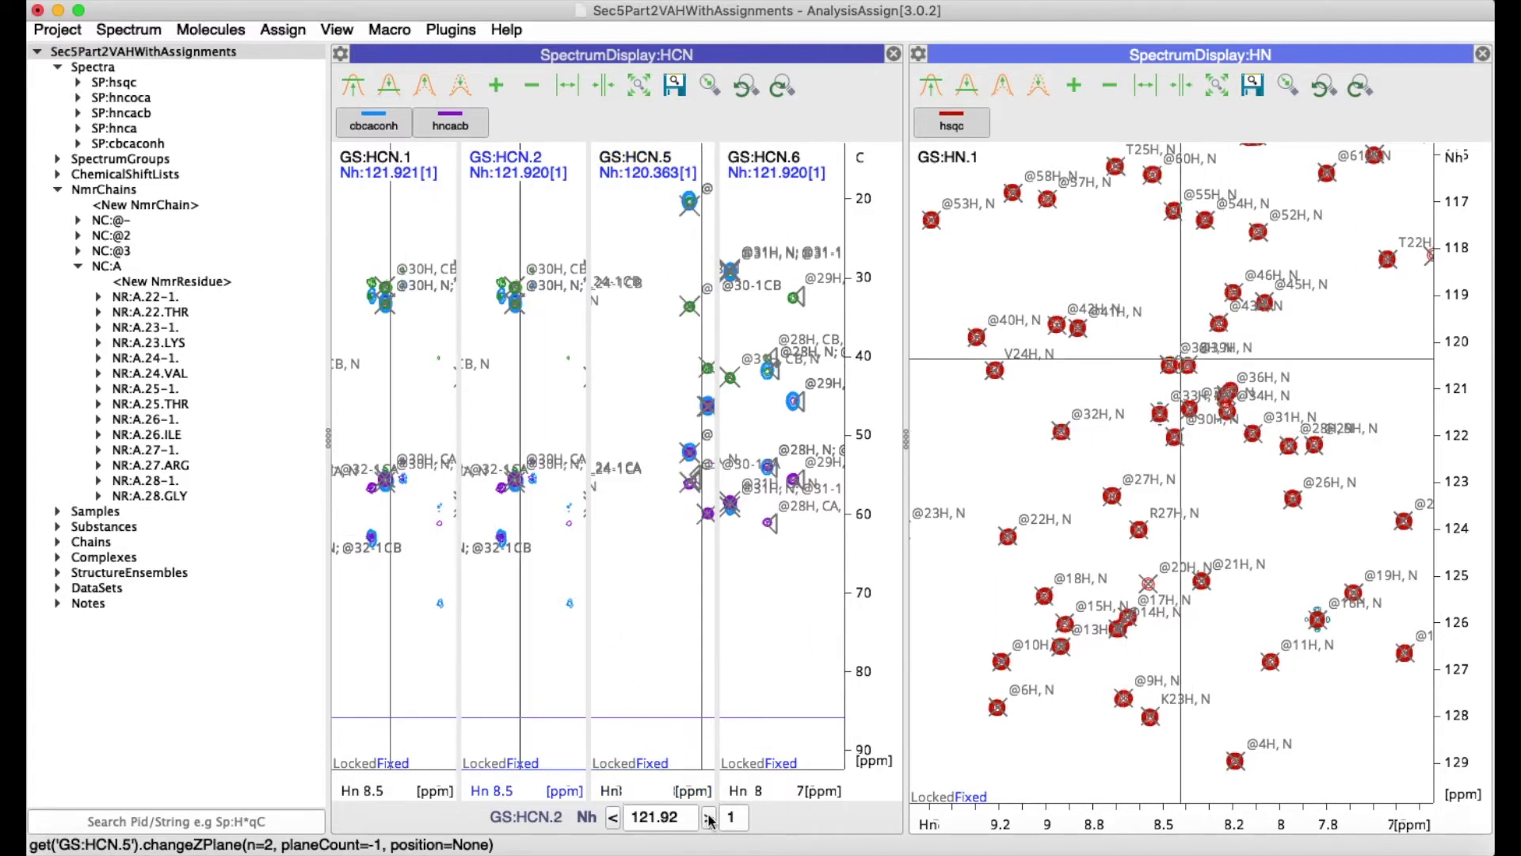
left_click(709, 816)
left_click(709, 817)
left_click(709, 817)
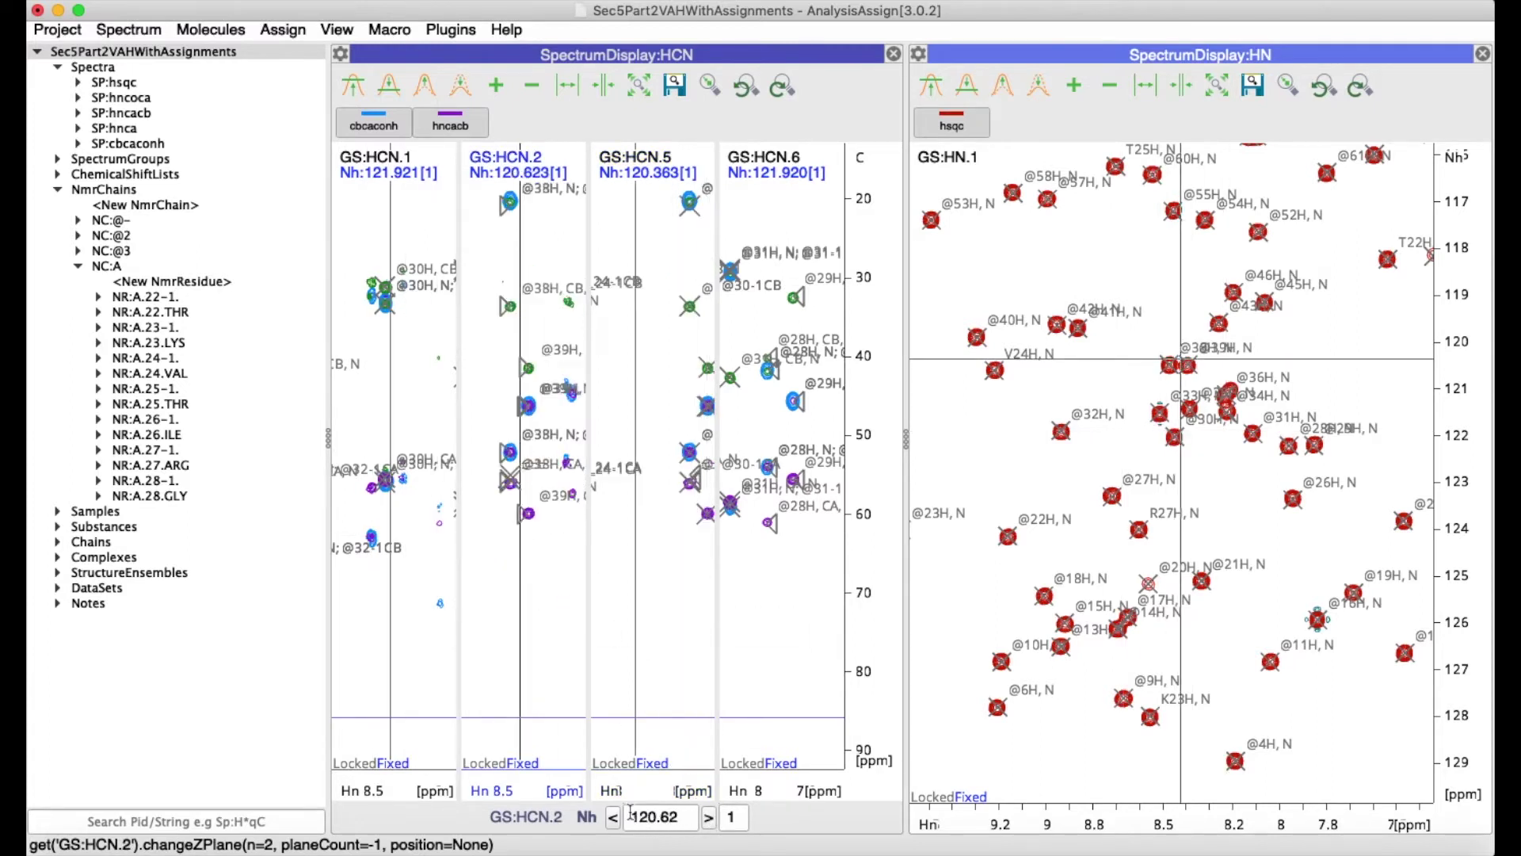
left_click(709, 817)
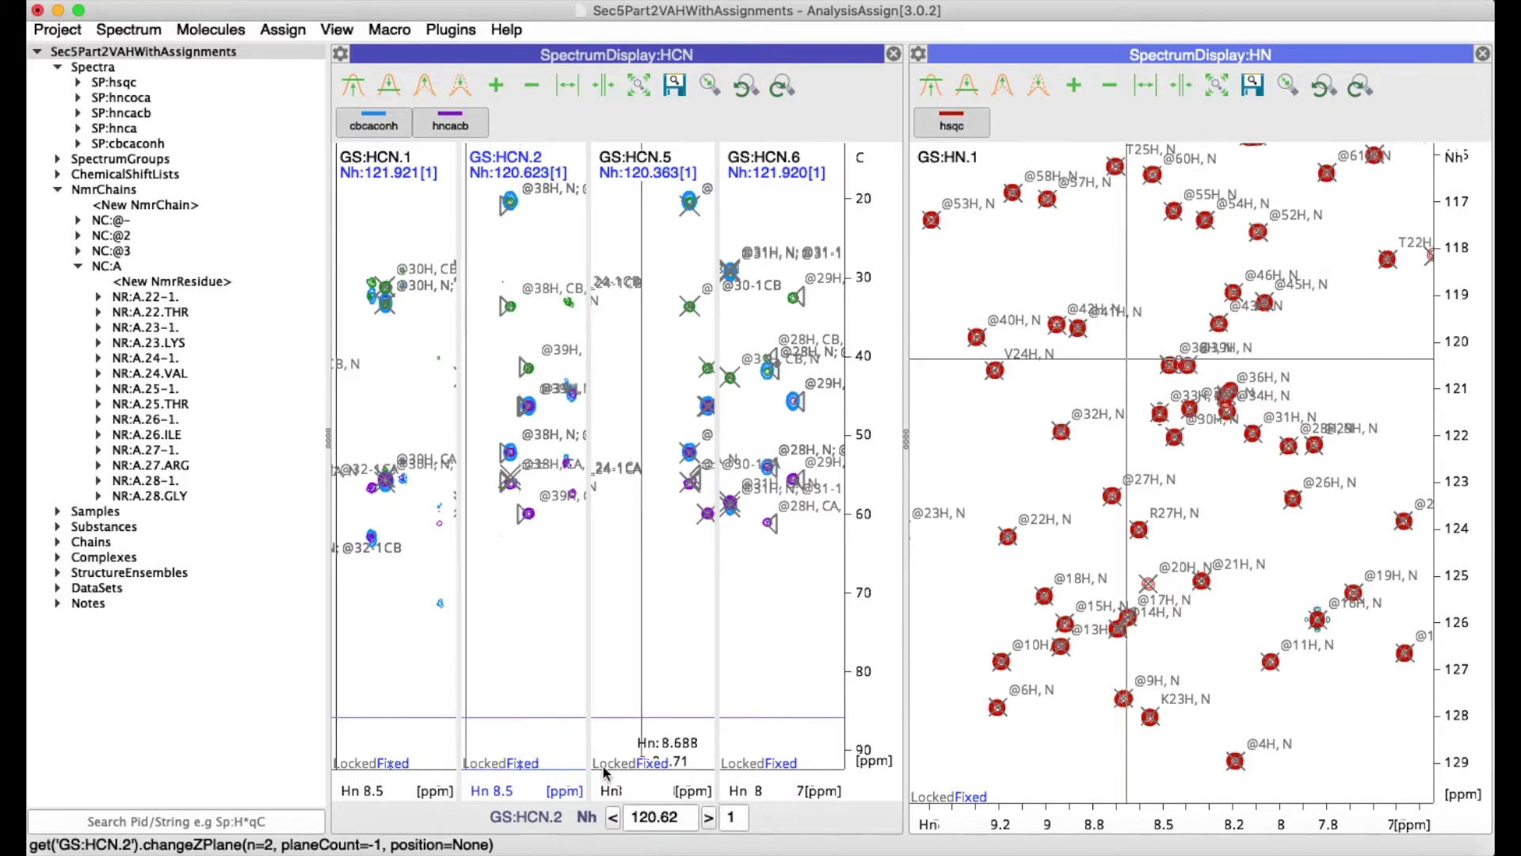
left_click(406, 633)
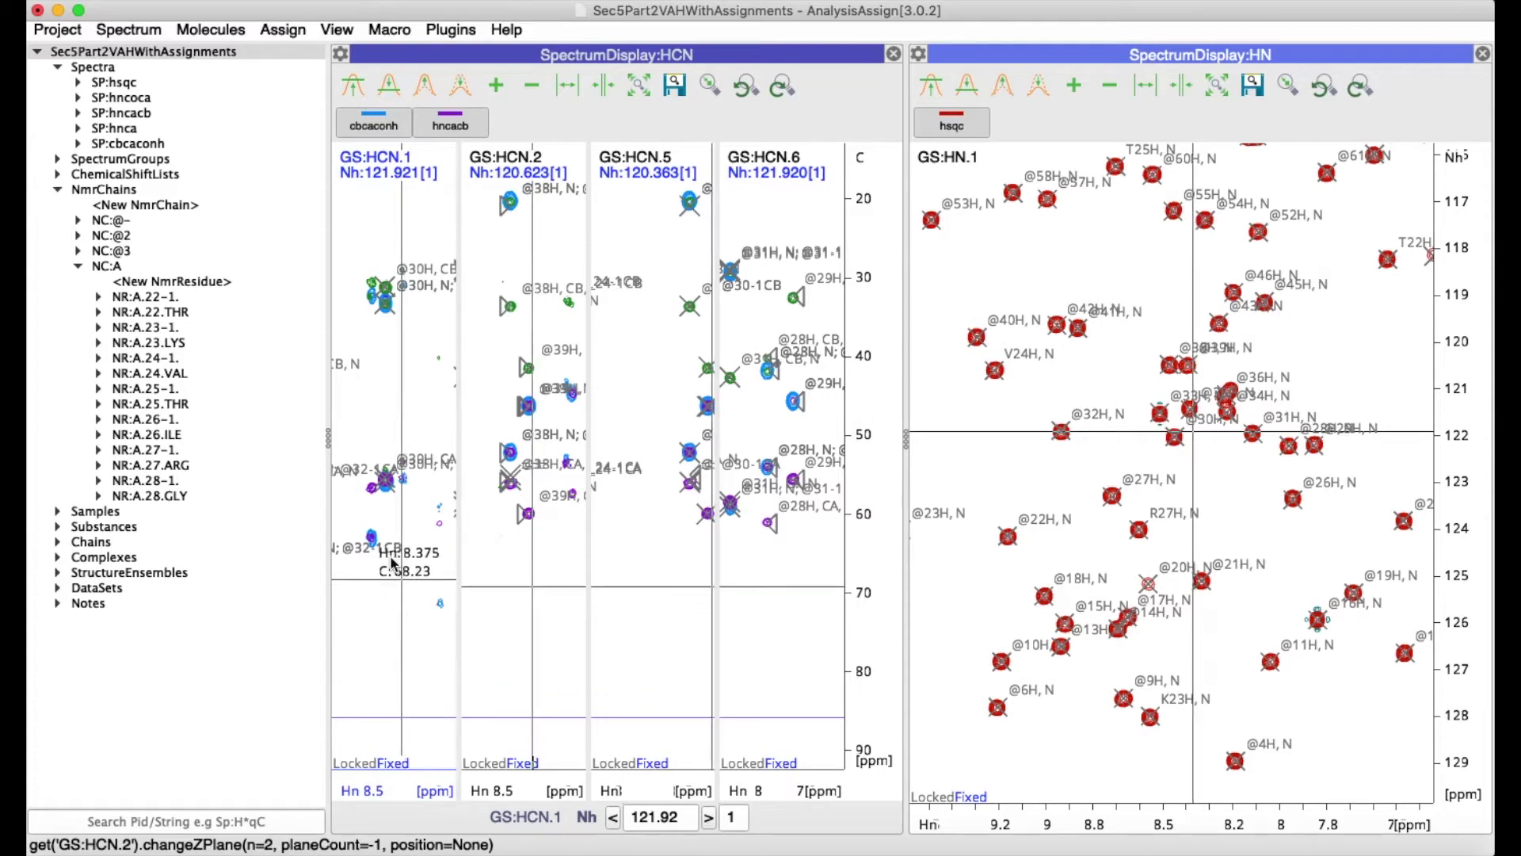
Try widening the HCN strips, then narrow them back to the original width
left_click(568, 89)
left_click(568, 89)
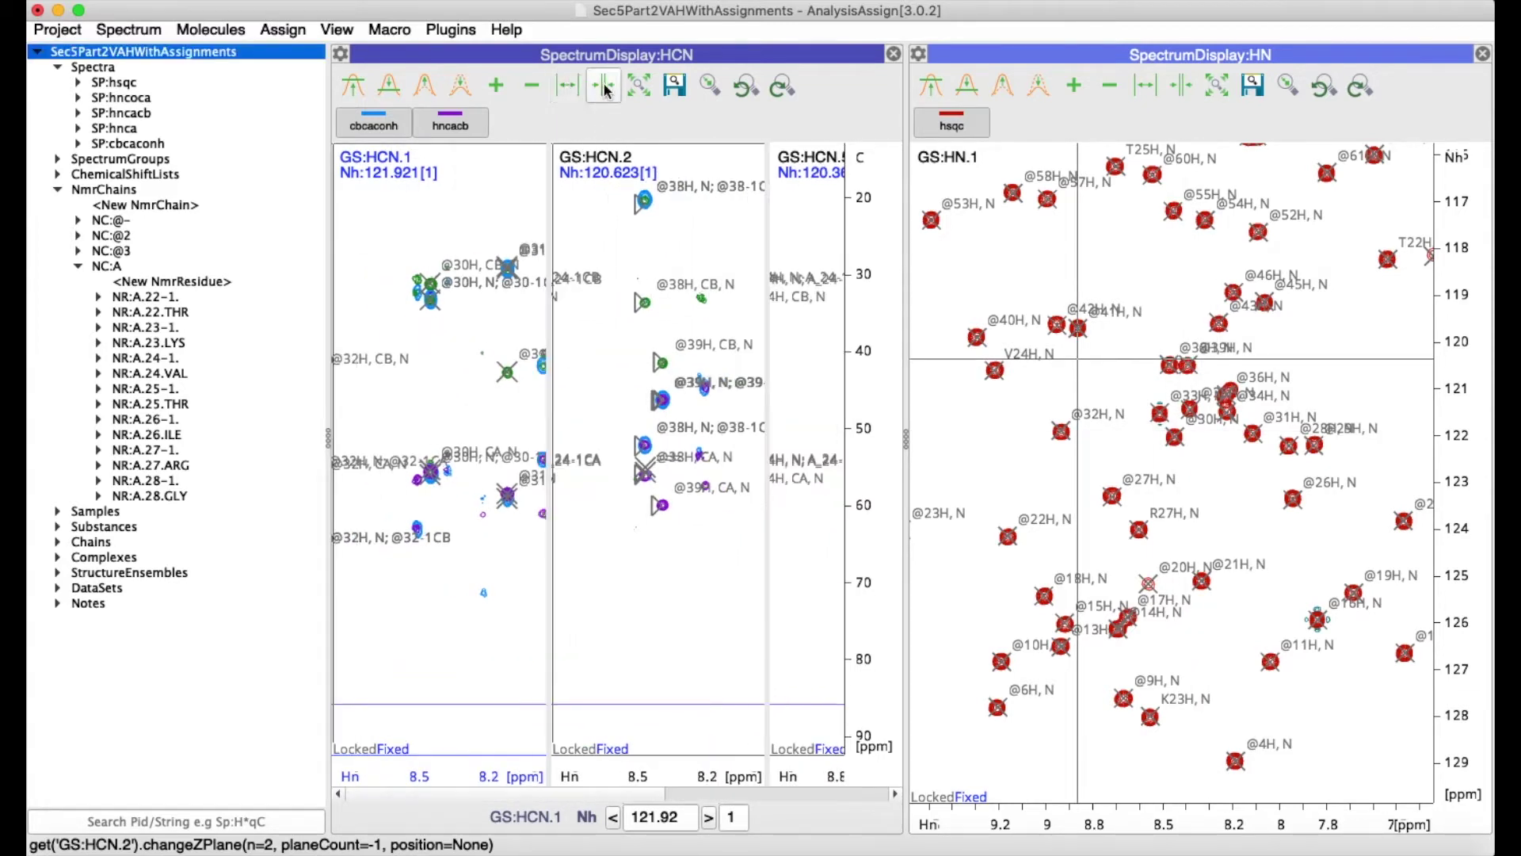
left_click(604, 89)
left_click(604, 89)
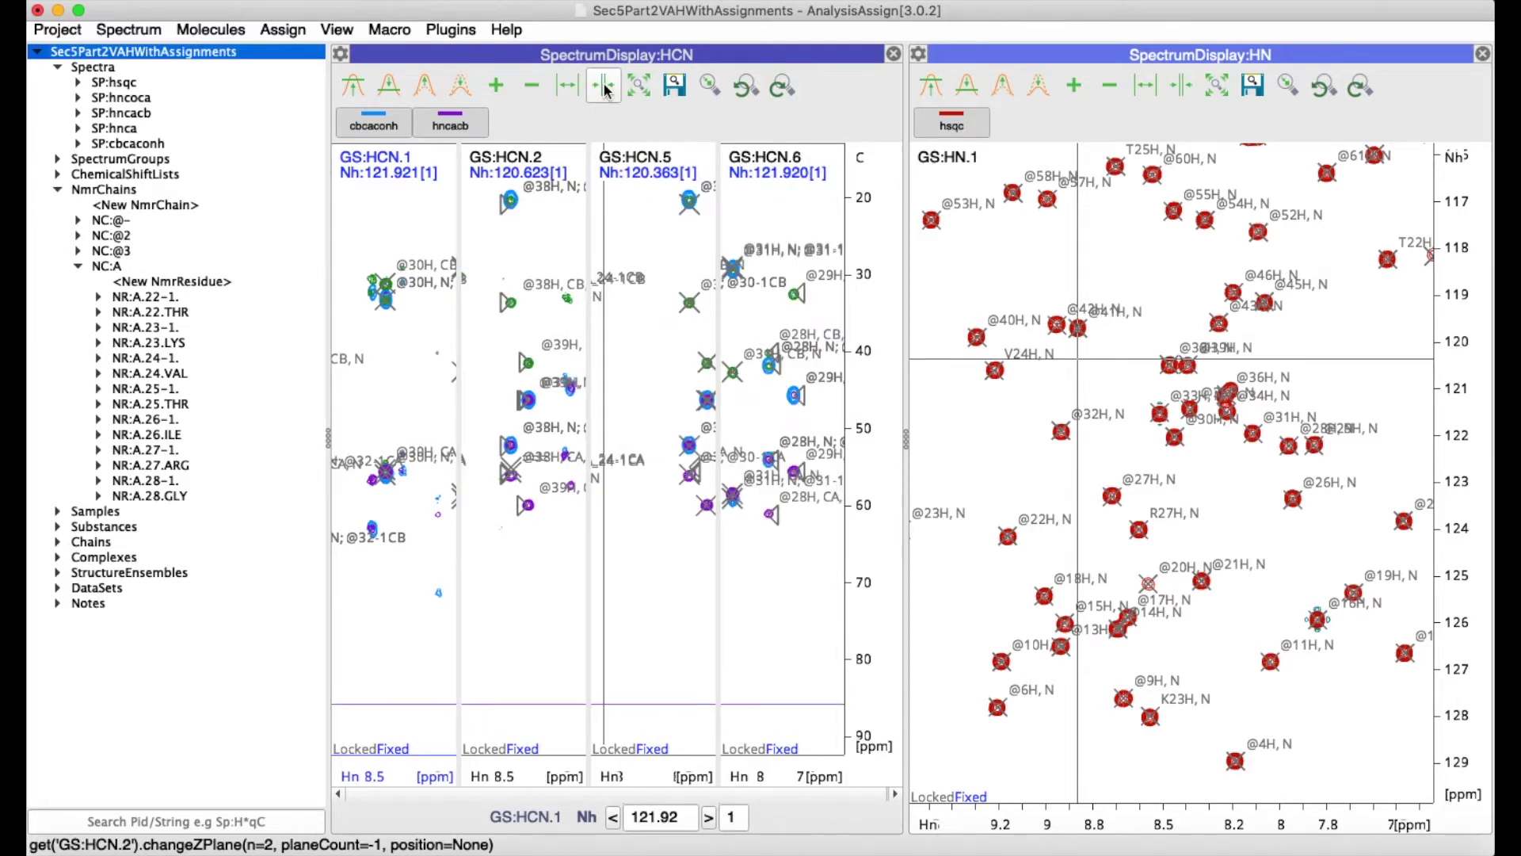
Duplicate the rightmost strip twice, adding HCN.7 and HCN.8 at Nh 121.920, and scroll through them
left_click(497, 87)
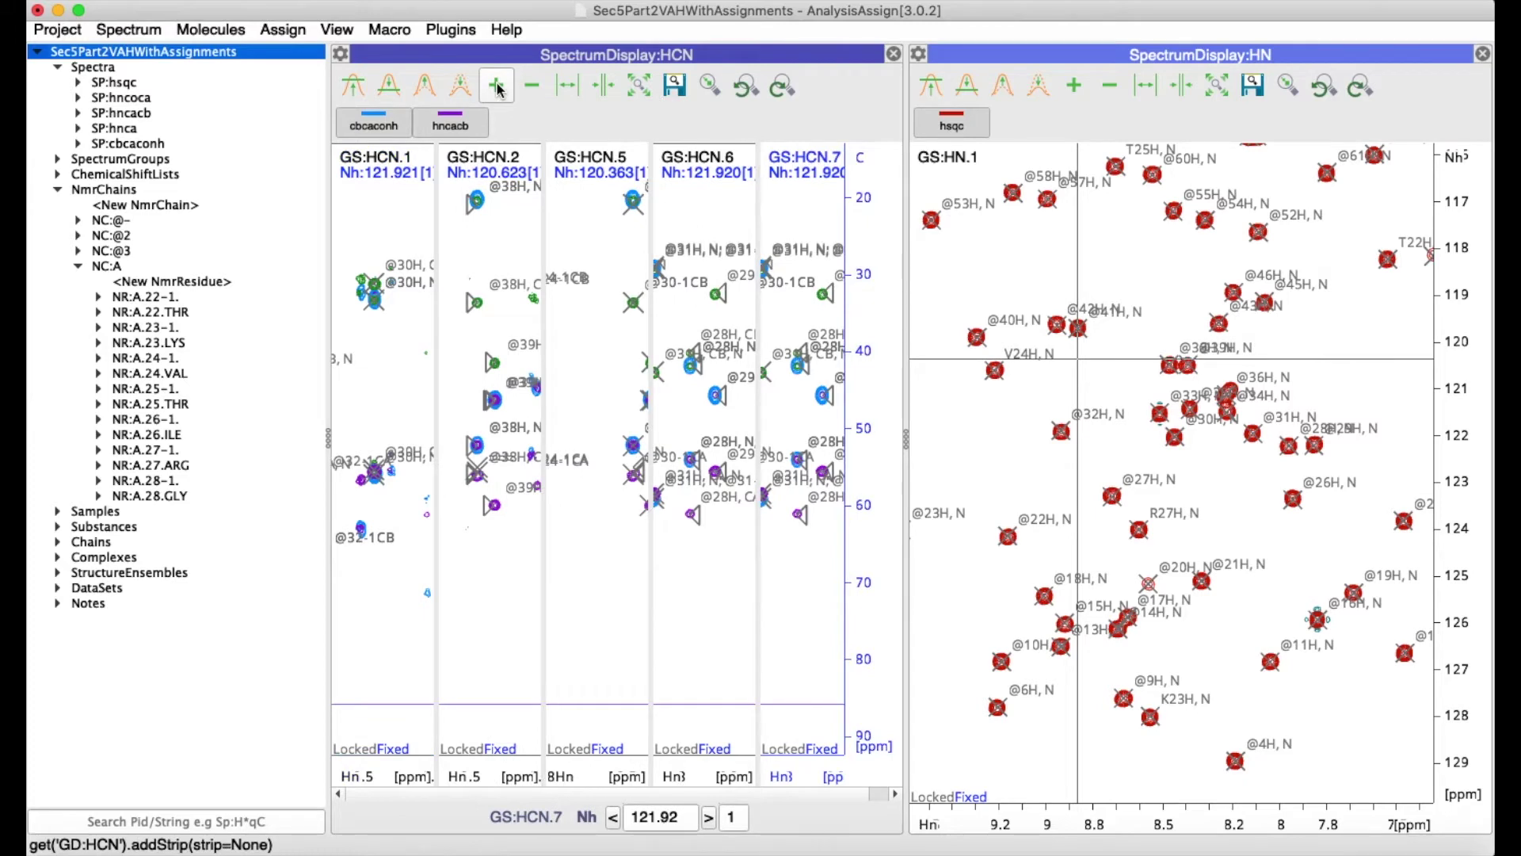
left_click(498, 87)
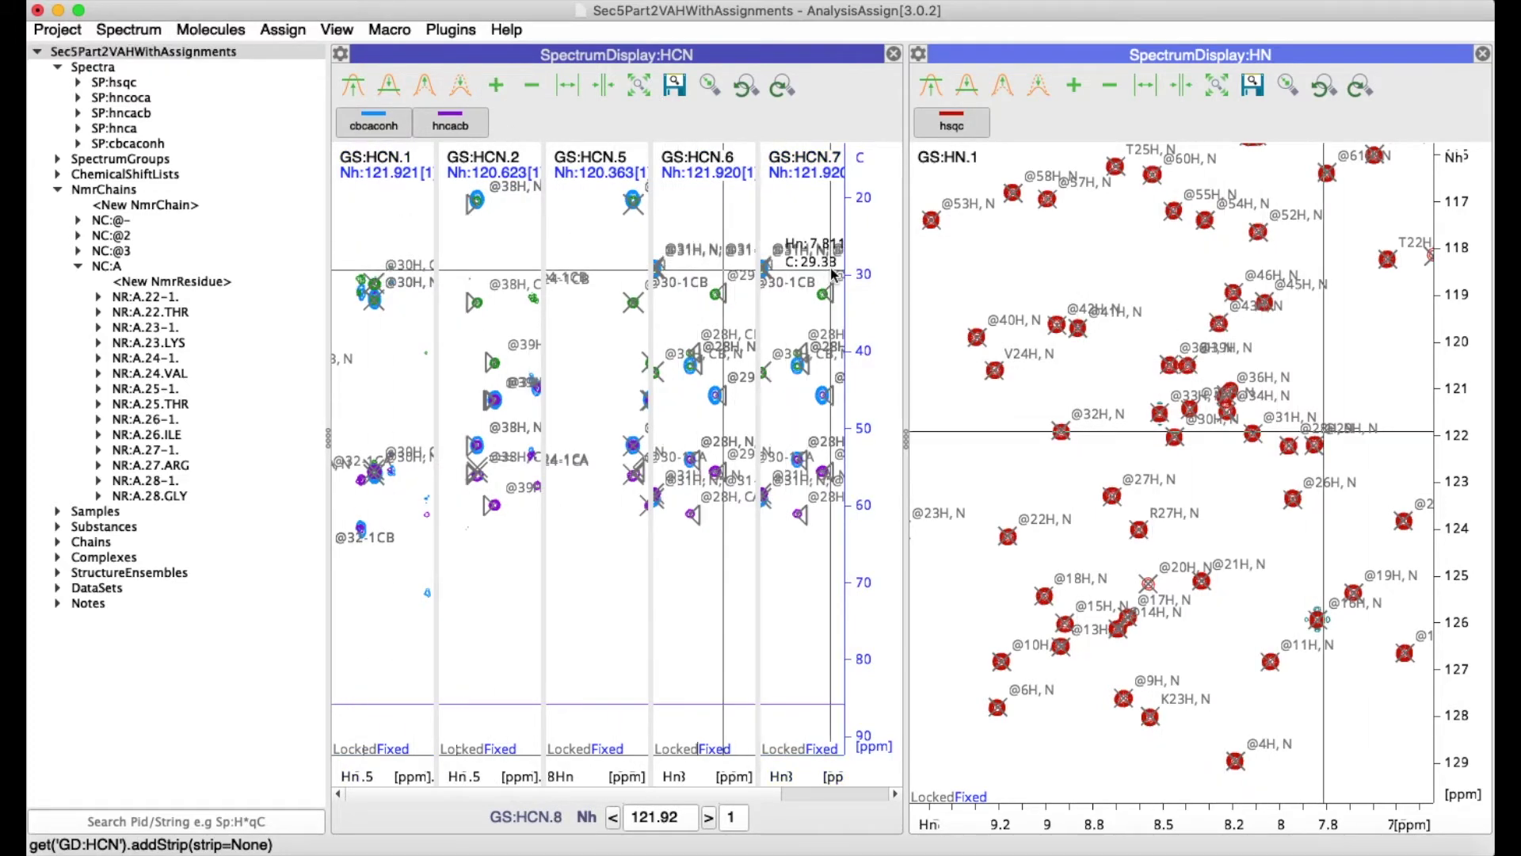
scroll(629, 791, "right", 3)
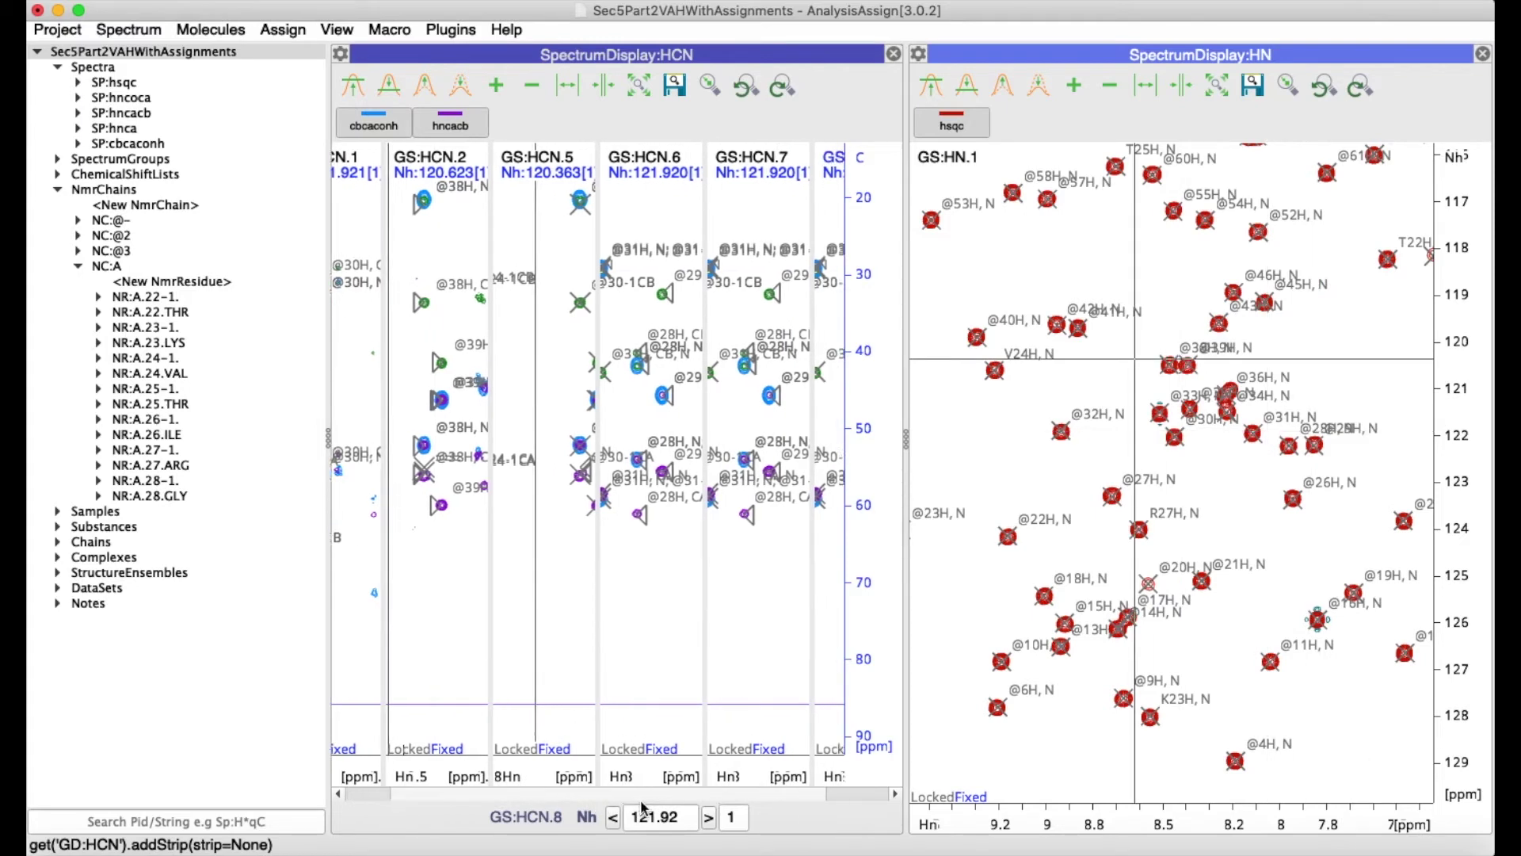
scroll(644, 808, "right", 2)
scroll(723, 801, "left", 3)
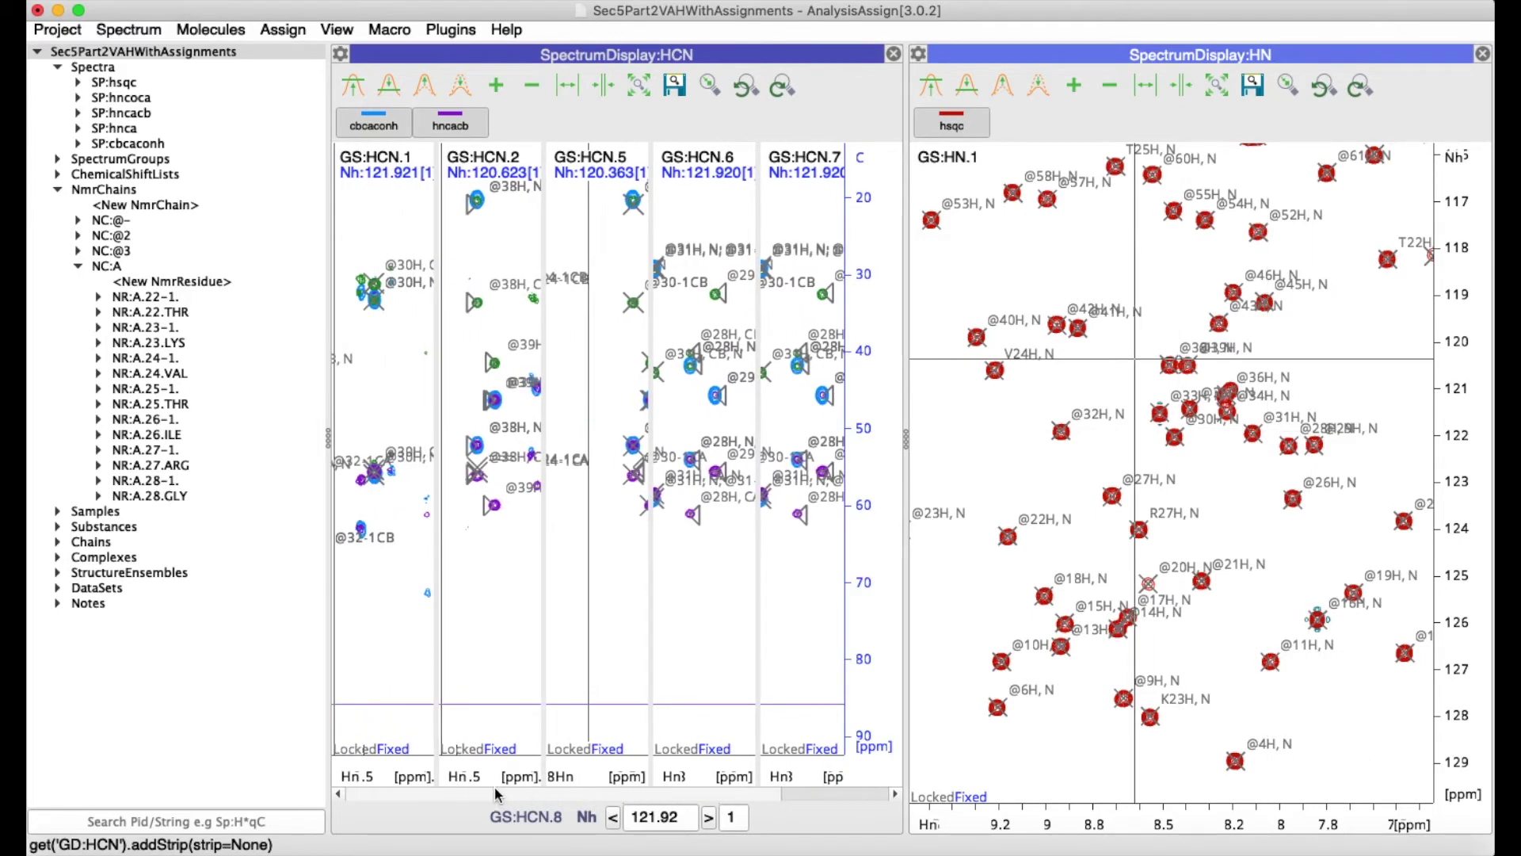
scroll(499, 793, "right", 3)
scroll(525, 796, "left", 3)
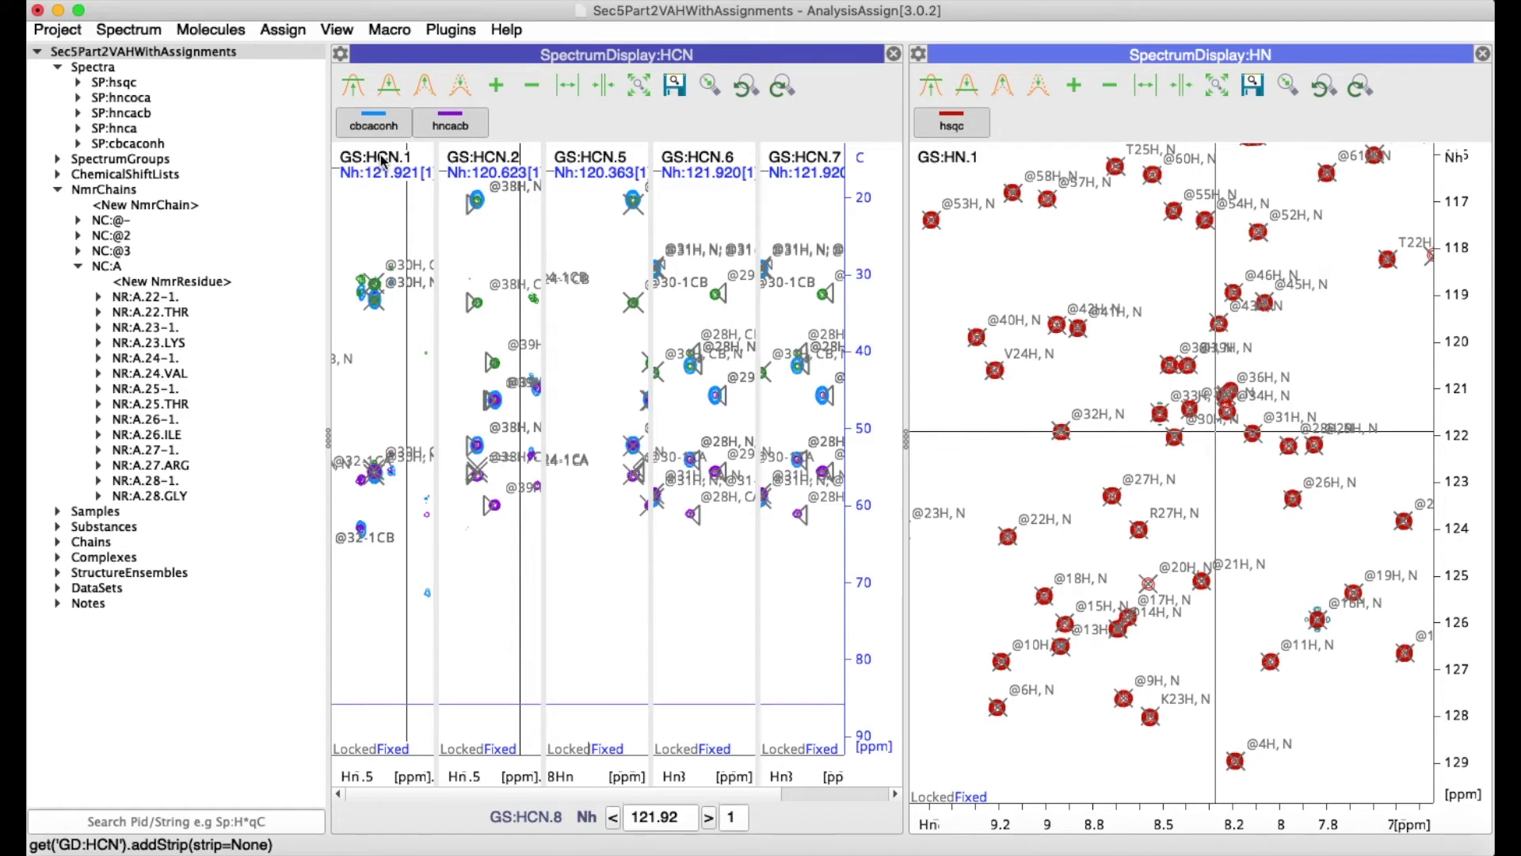
Drag the HCN.1 and HCN.7 strip headers so the order becomes HCN.7, HCN.5, HCN.6, HCN.2, HCN.1
left_click_drag(381, 158, 717, 218)
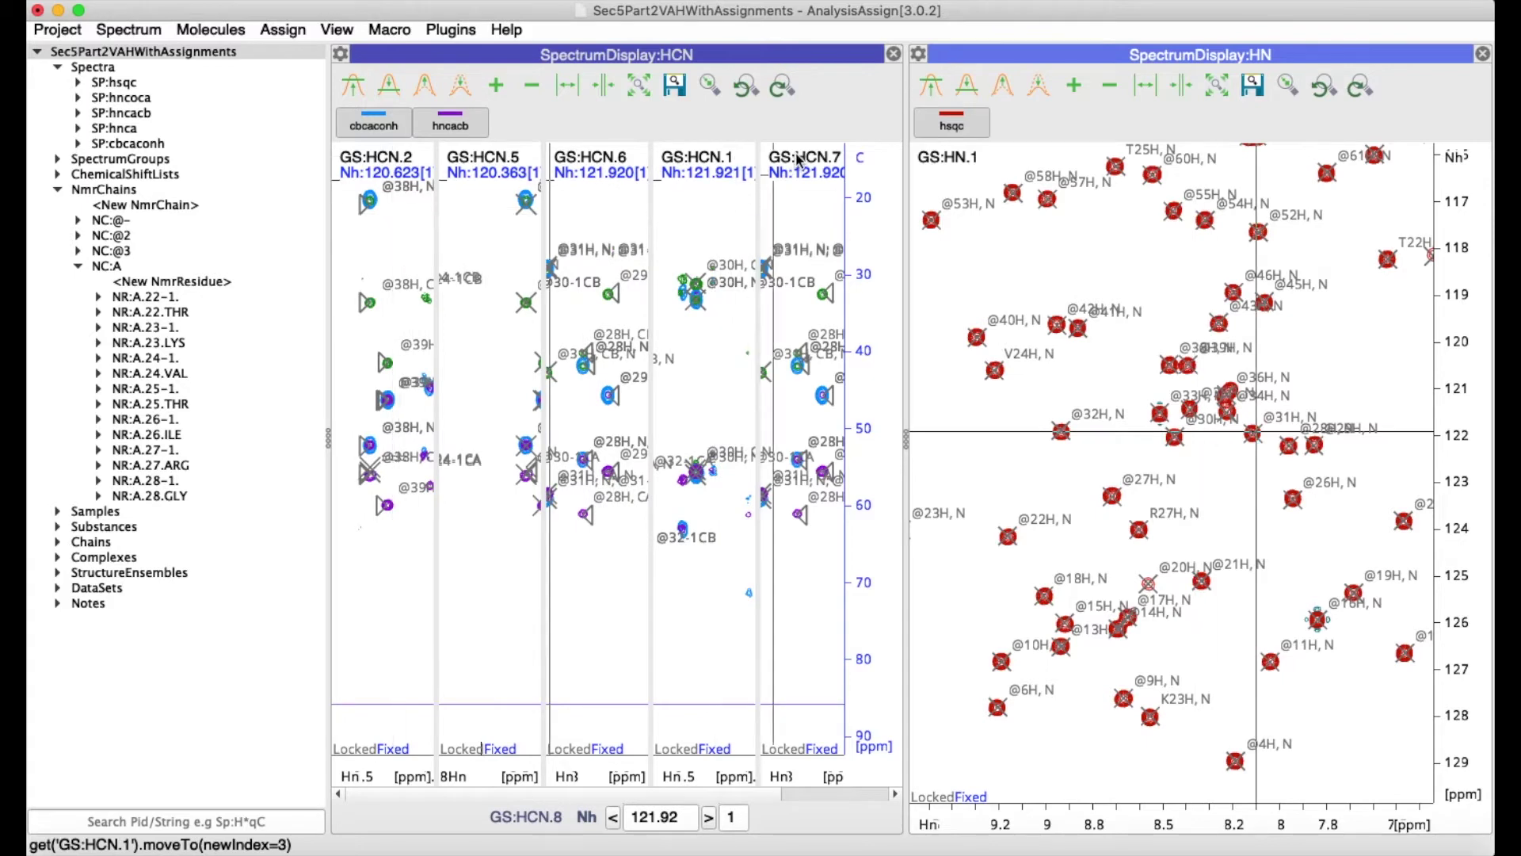
left_click_drag(799, 161, 711, 204)
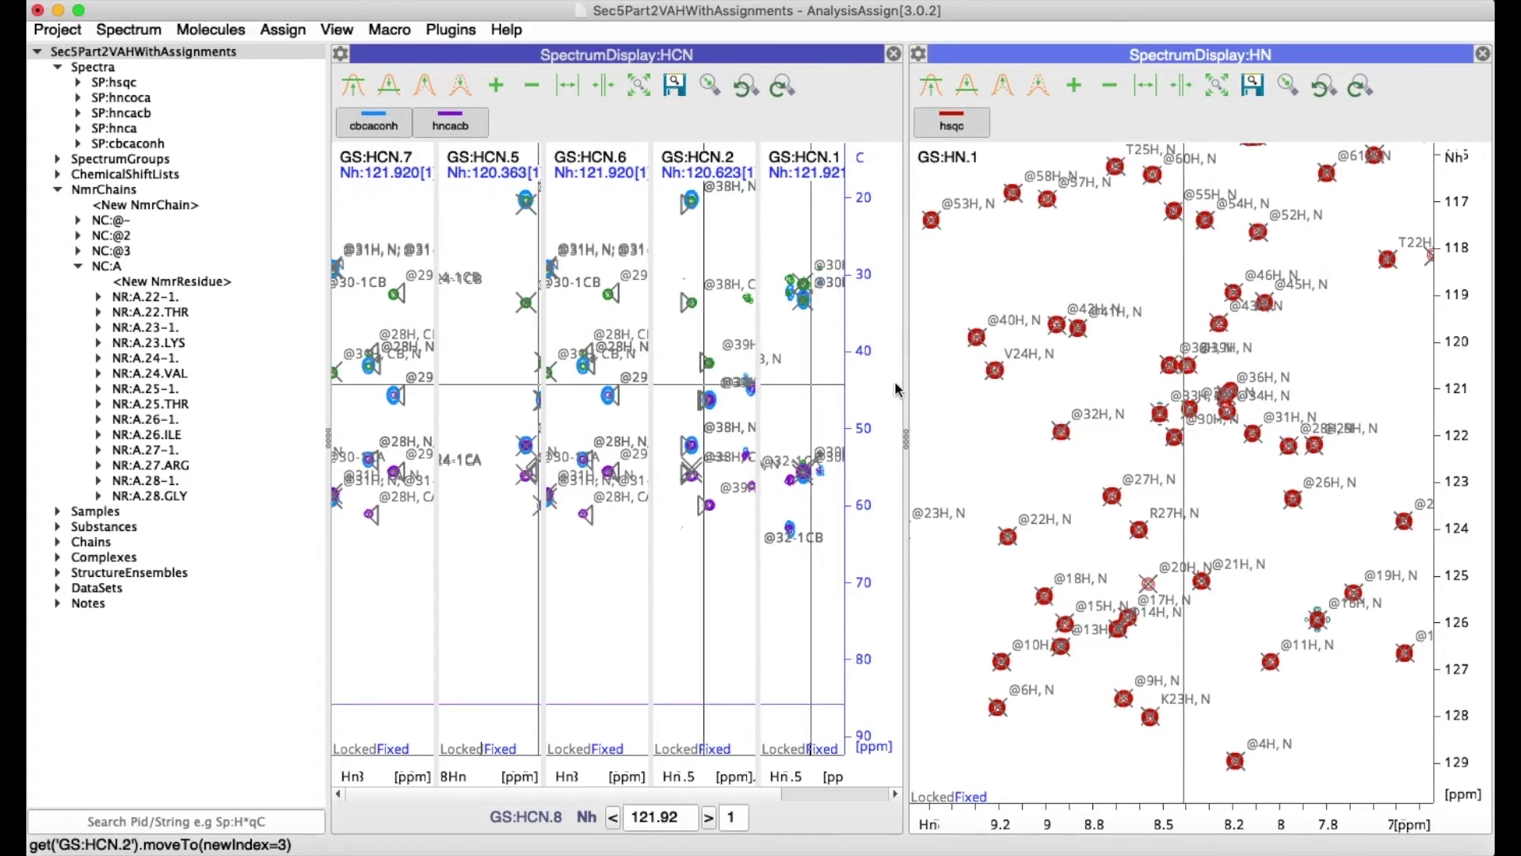
Navigate strip HCN.6 to the Nh position 122.794 of an HN peak
right_click(1031, 476)
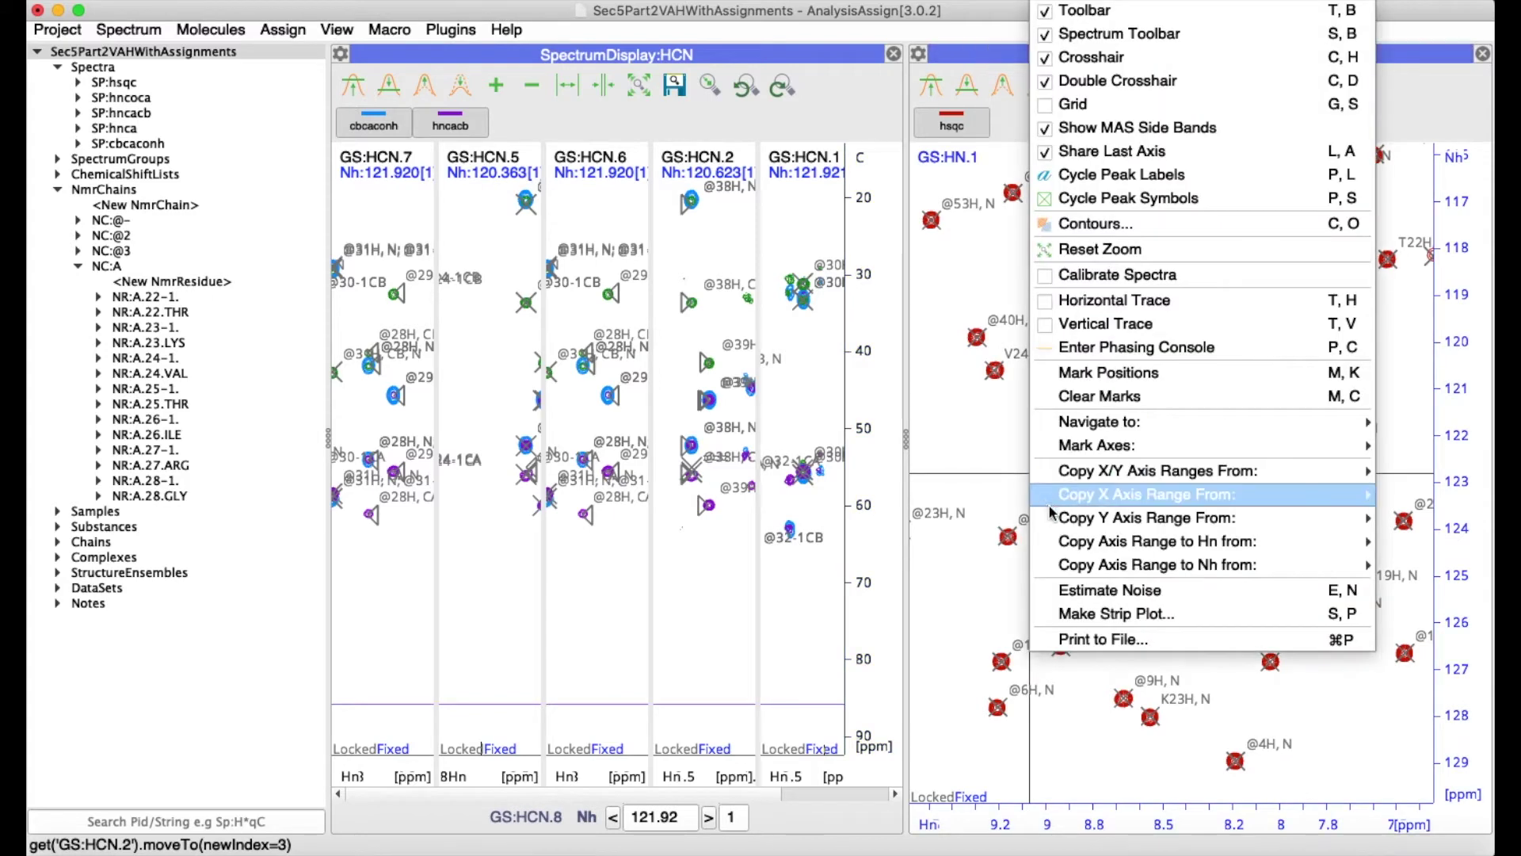
mouse_move(1100, 426)
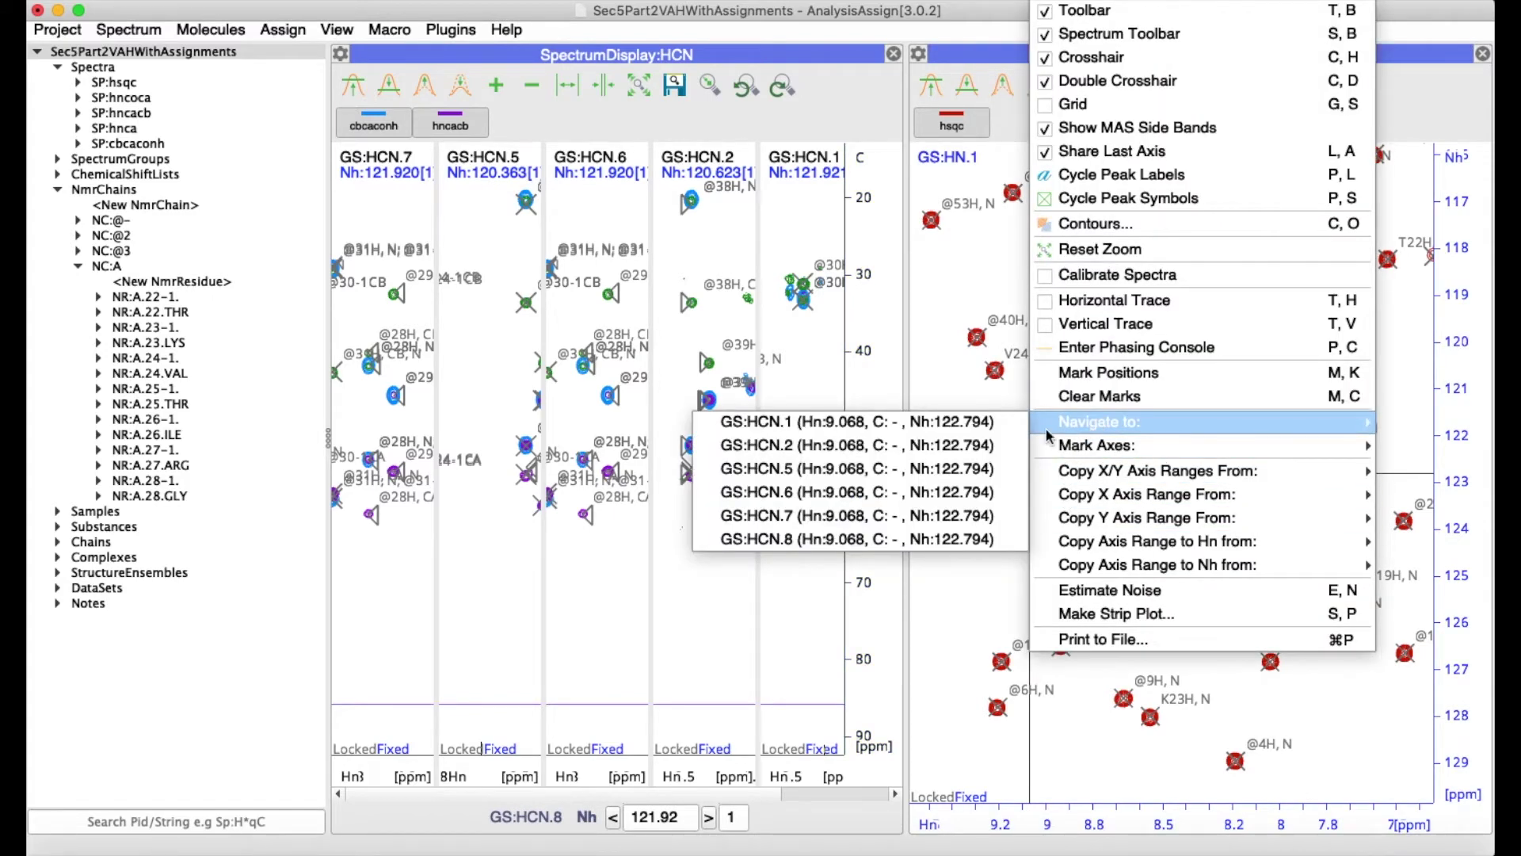
left_click(824, 497)
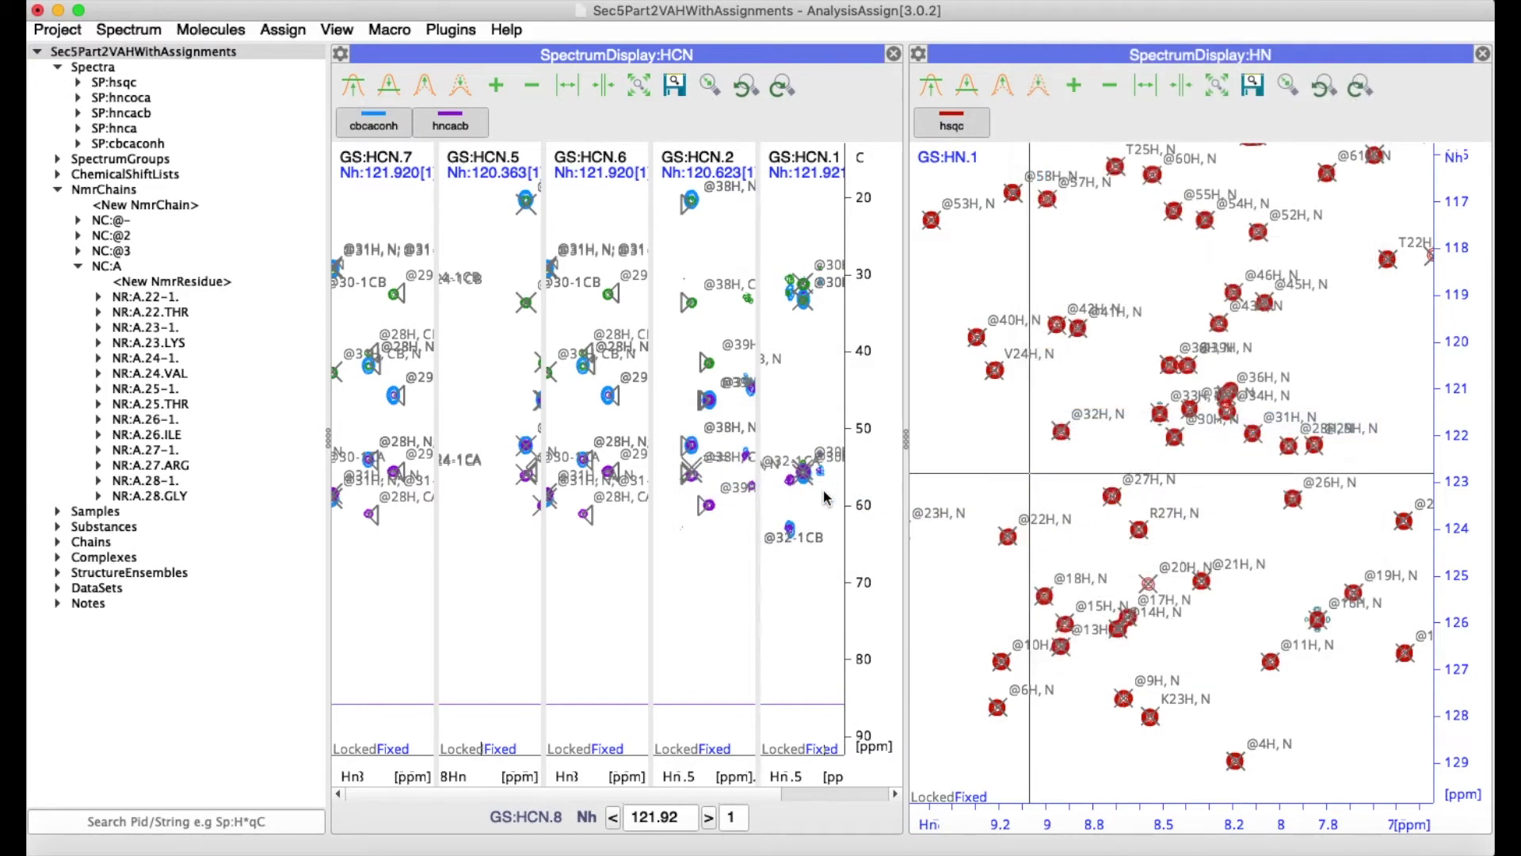
Navigate strip HCN.7 to the Nh position 124.061 of another HN peak
right_click(1139, 535)
mouse_move(1146, 422)
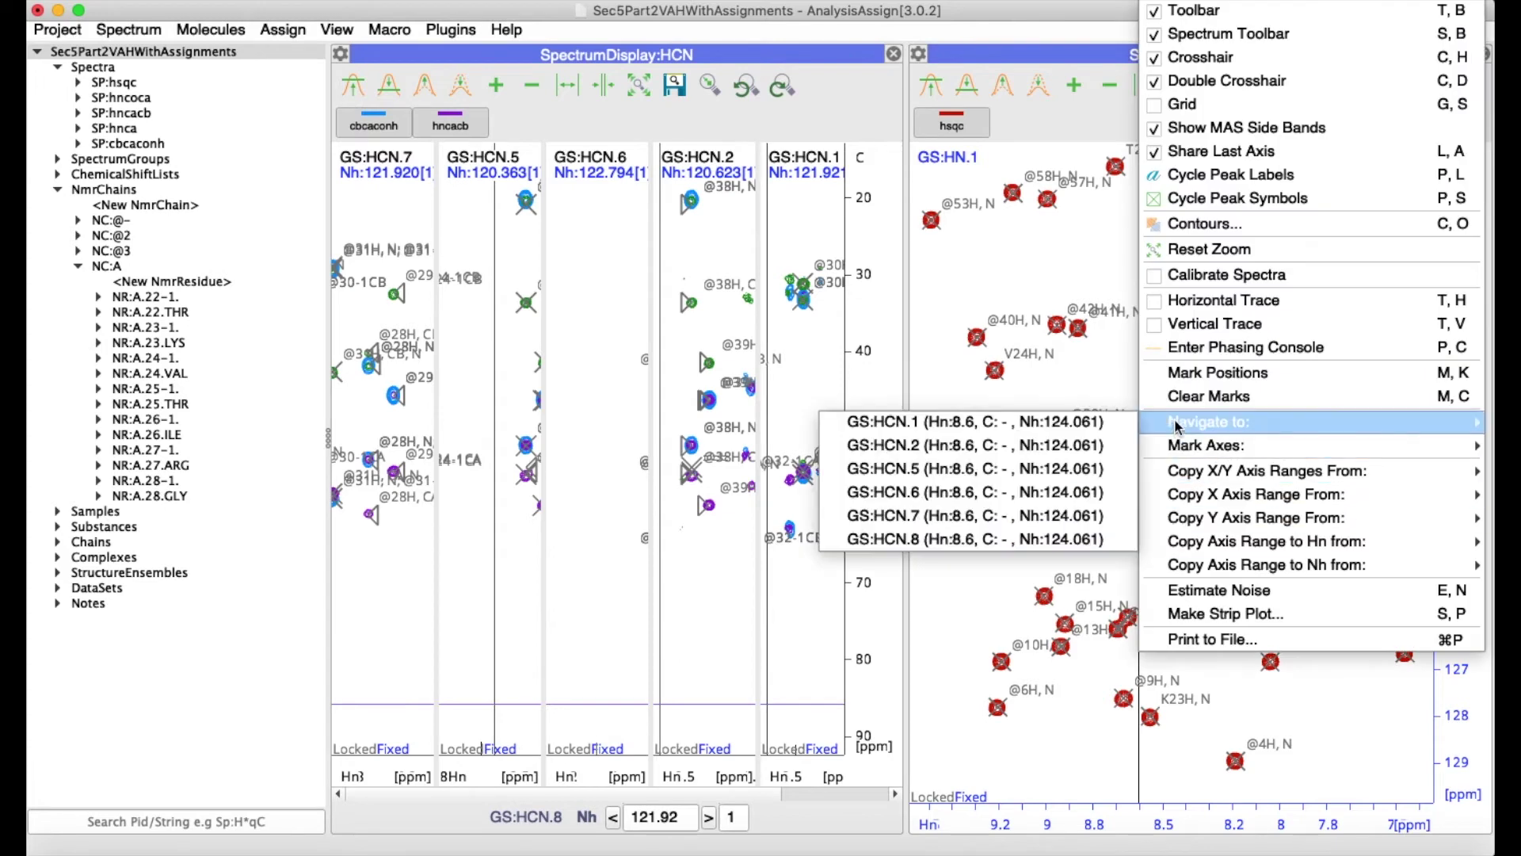
left_click(1035, 516)
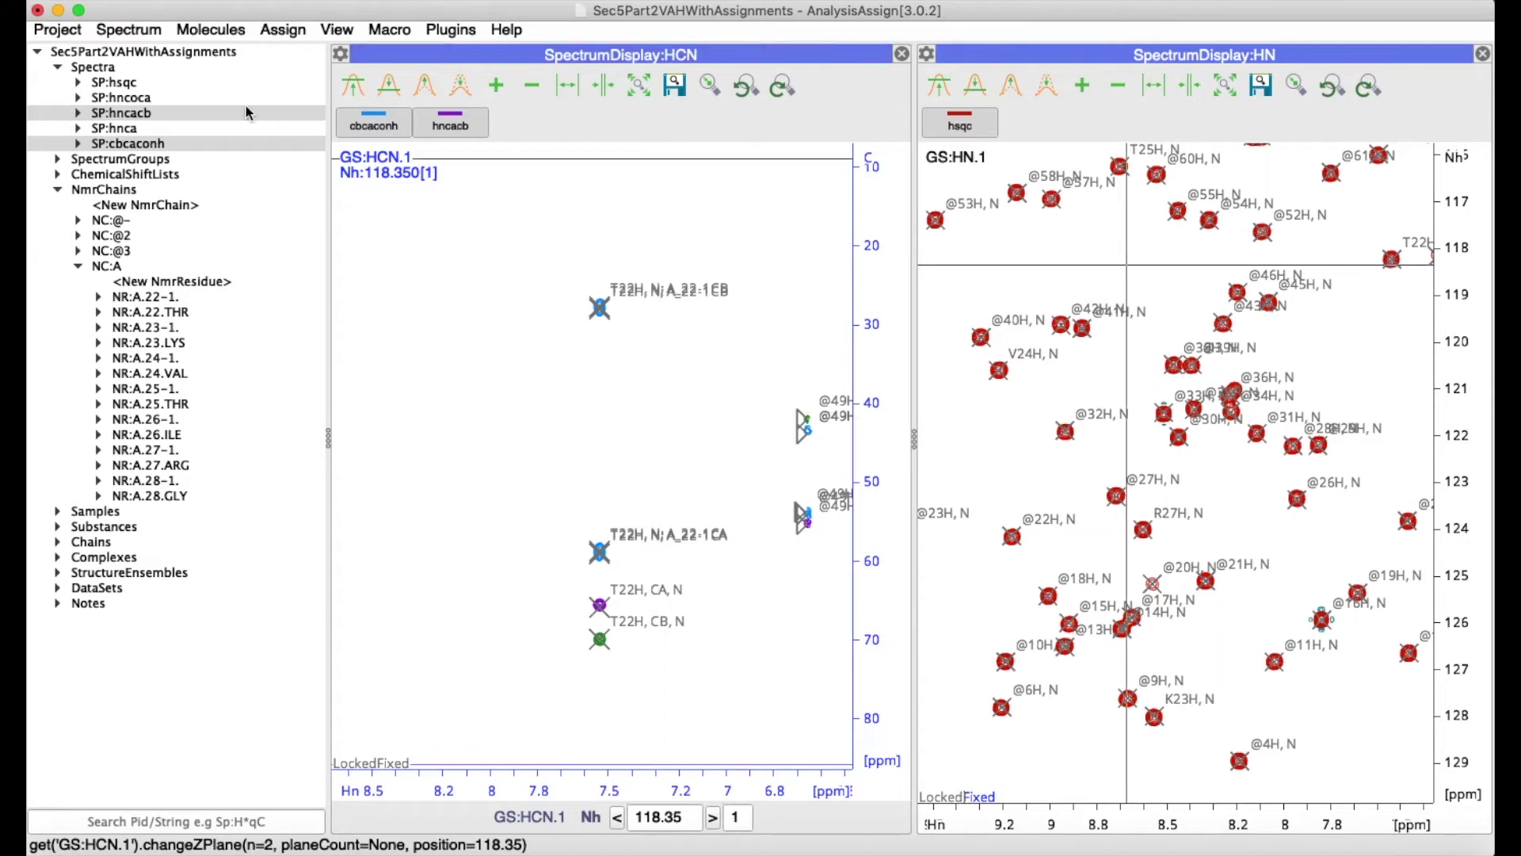
Make a strip plot from NmrChain NC:A, giving strips for NR:A.22 through NR:A.26
left_click(146, 31)
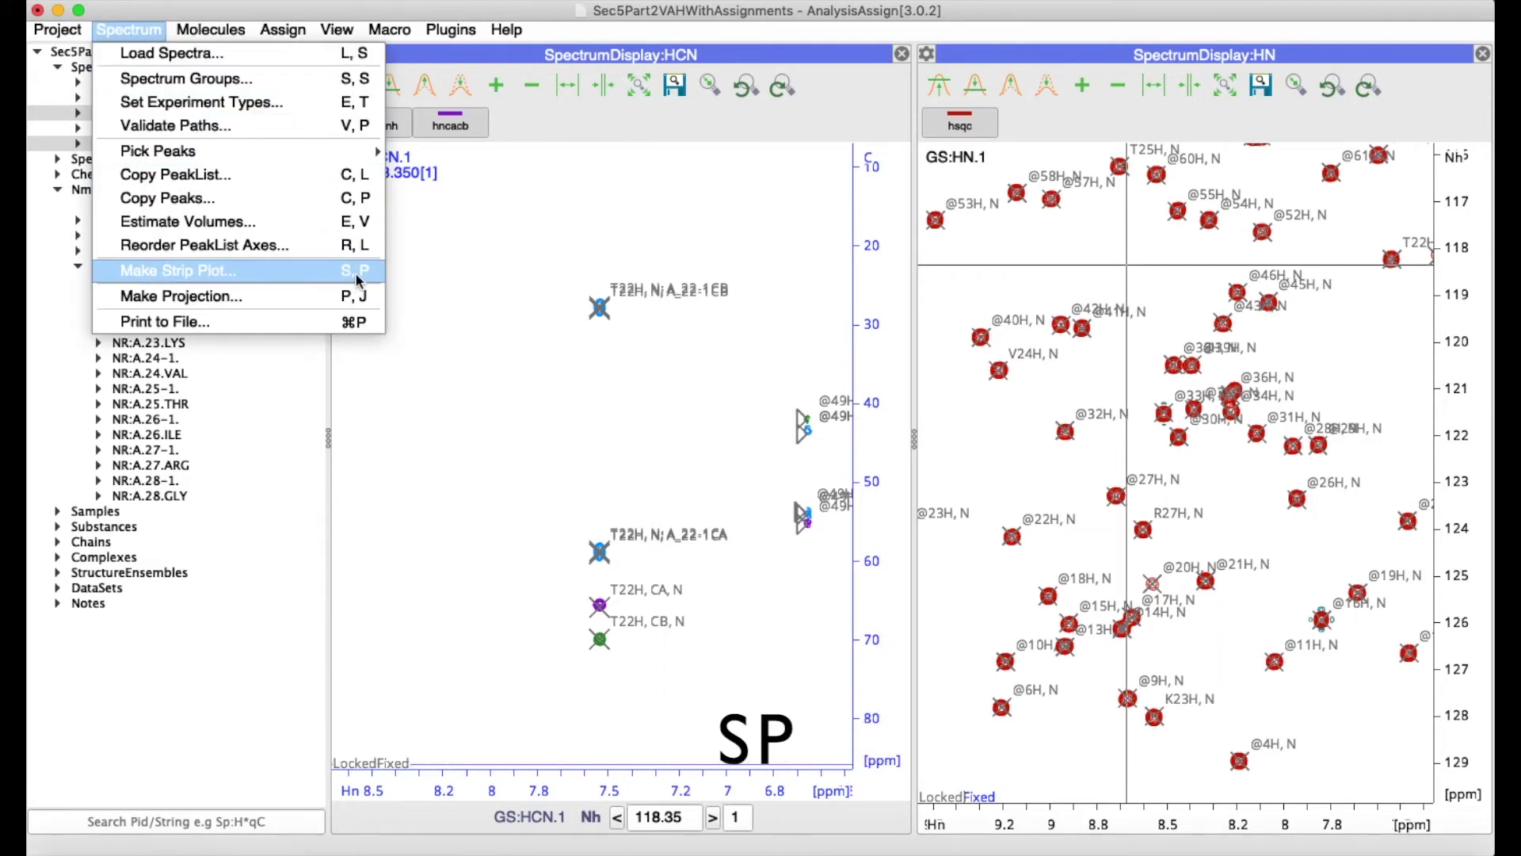
left_click(322, 275)
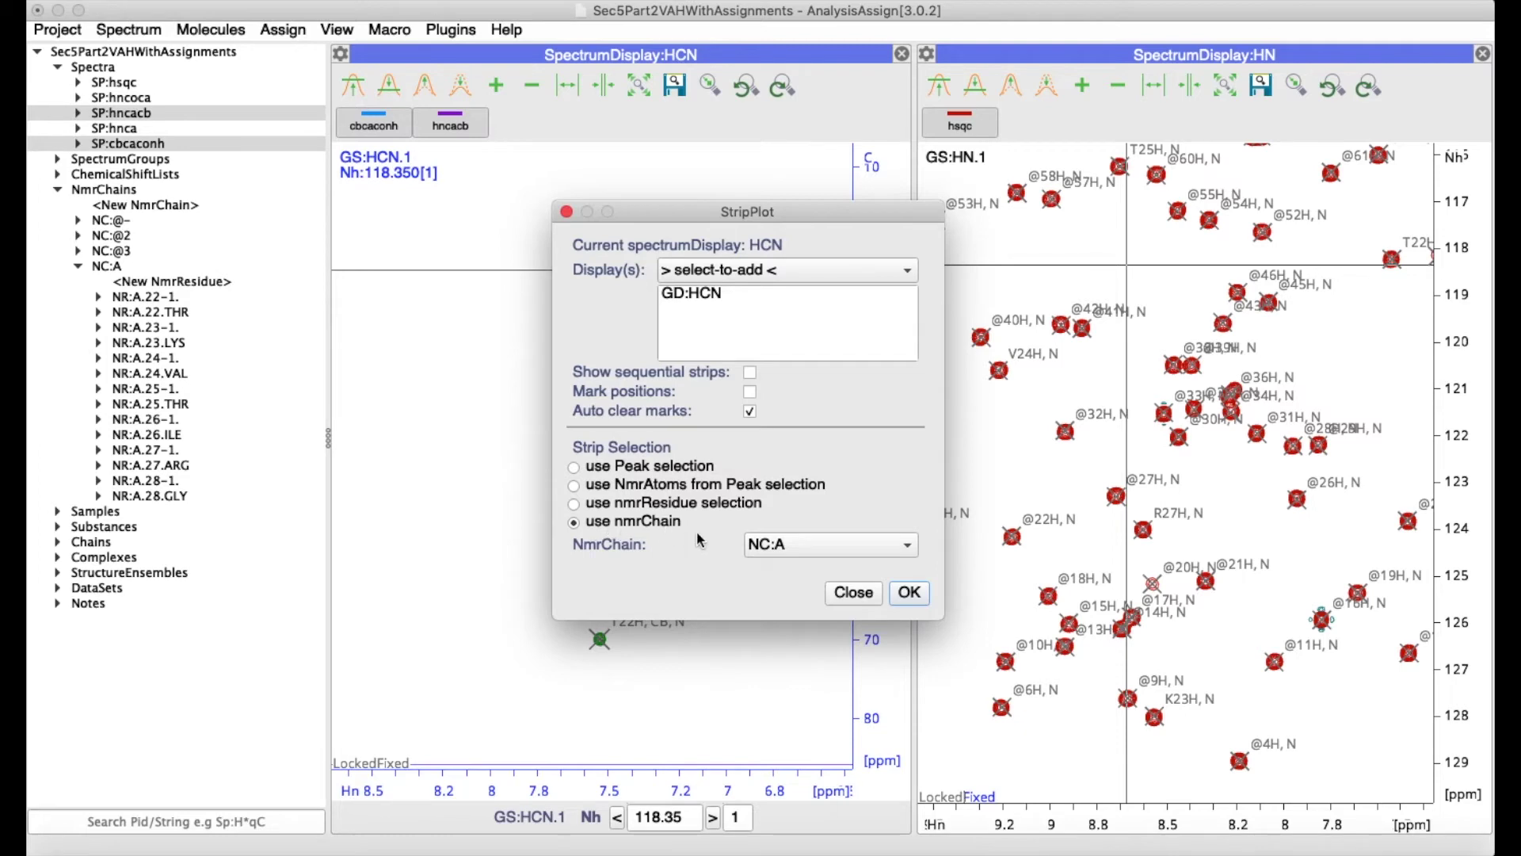
left_click(786, 545)
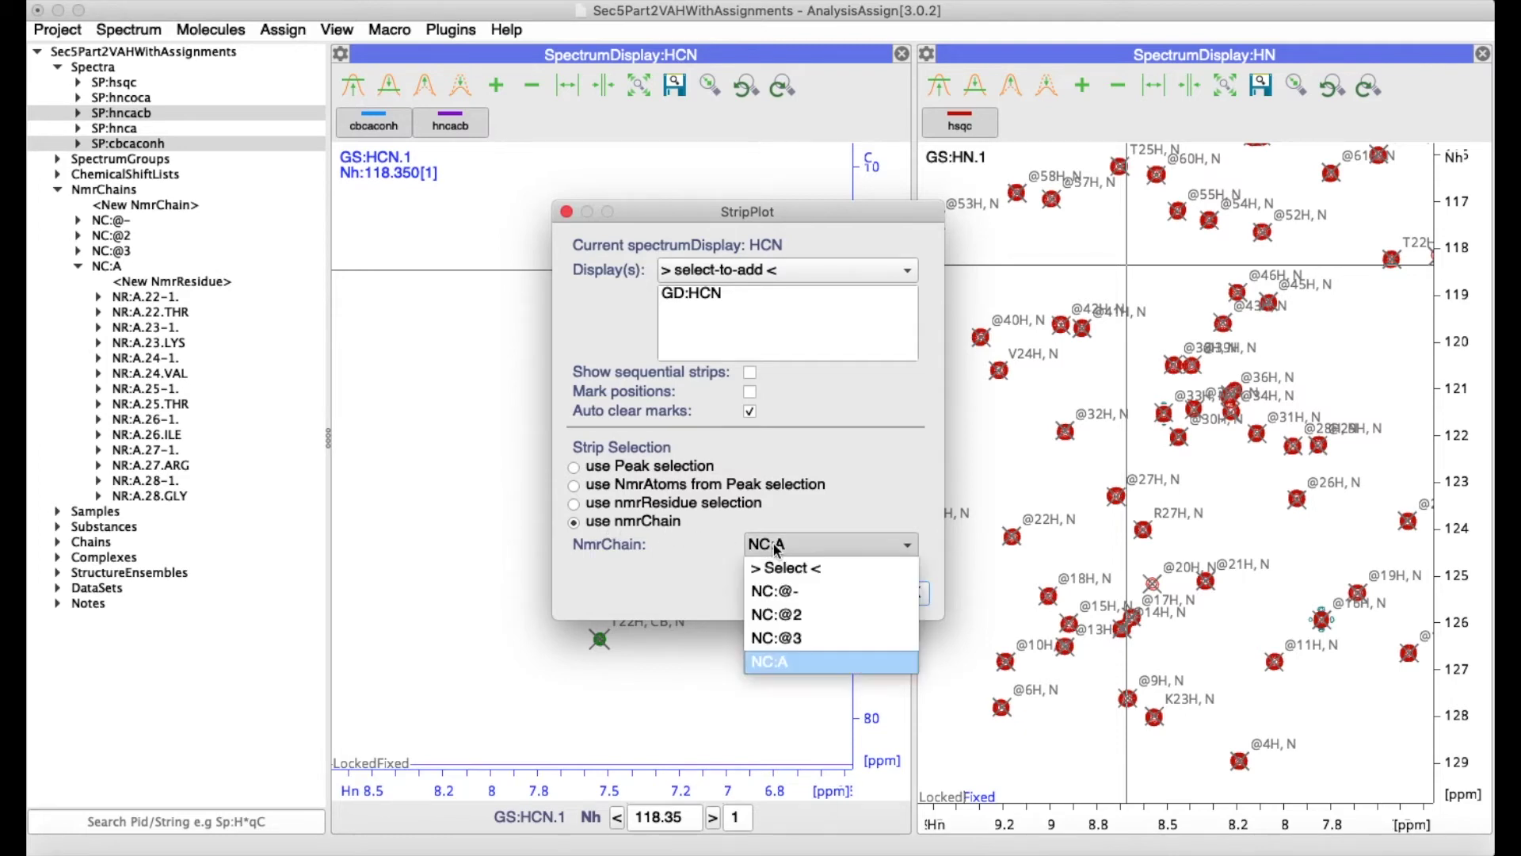
left_click(795, 659)
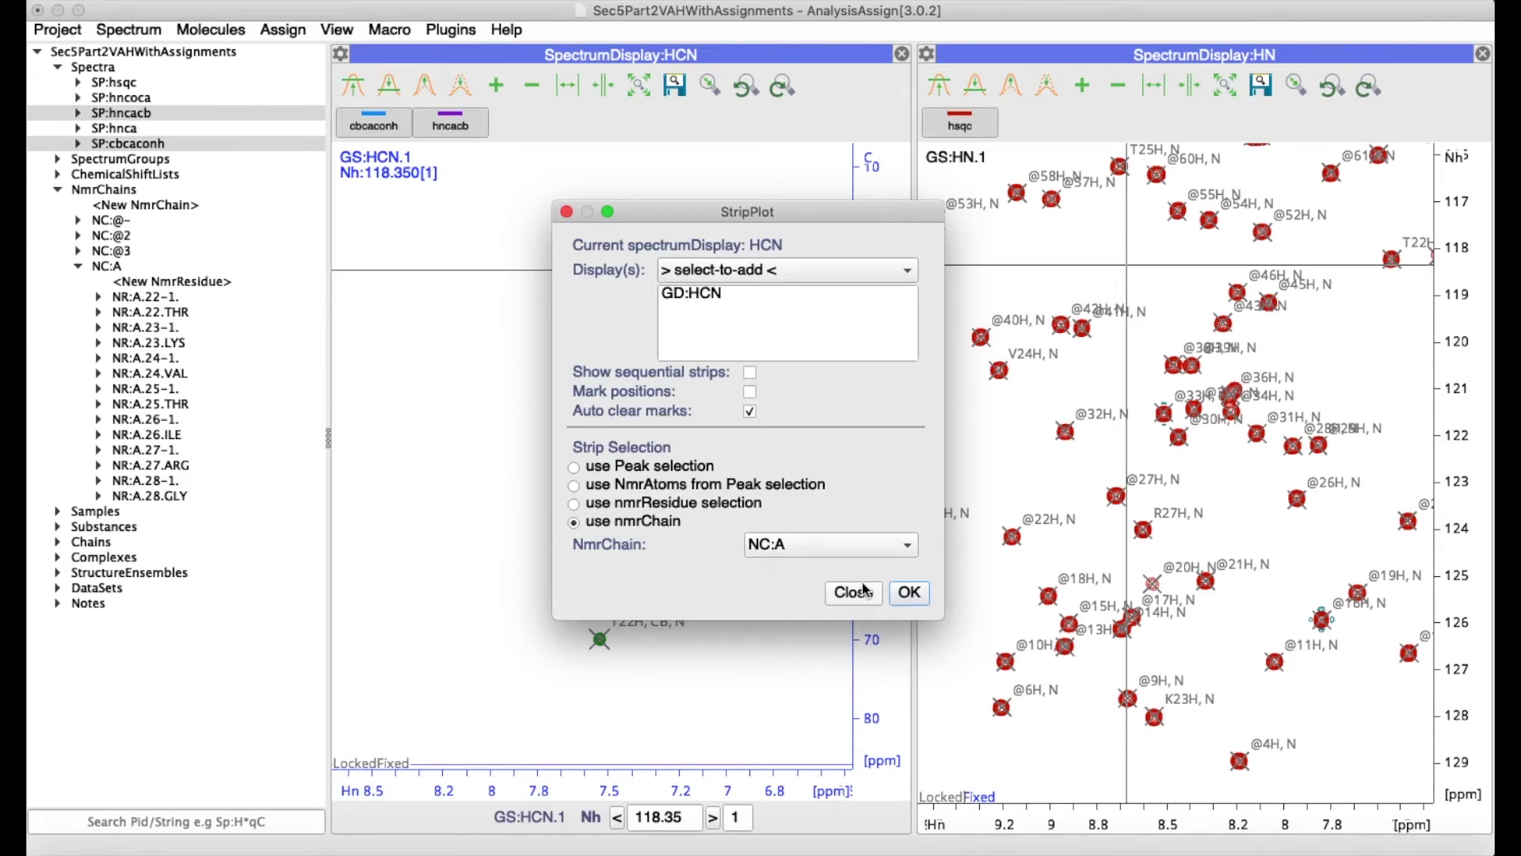
left_click(911, 596)
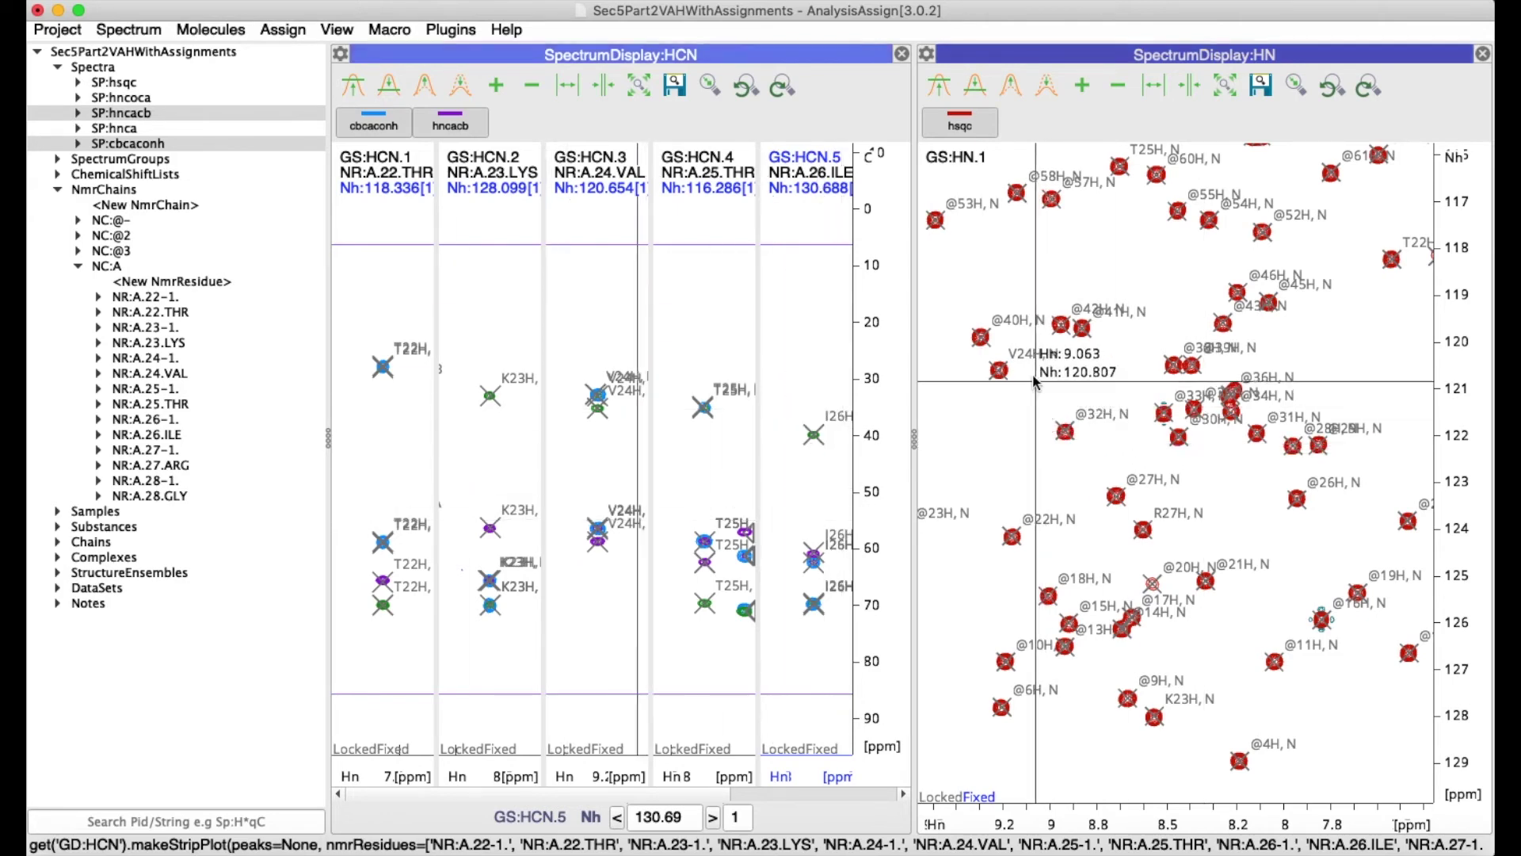
left_click_drag(1036, 397, 1173, 548)
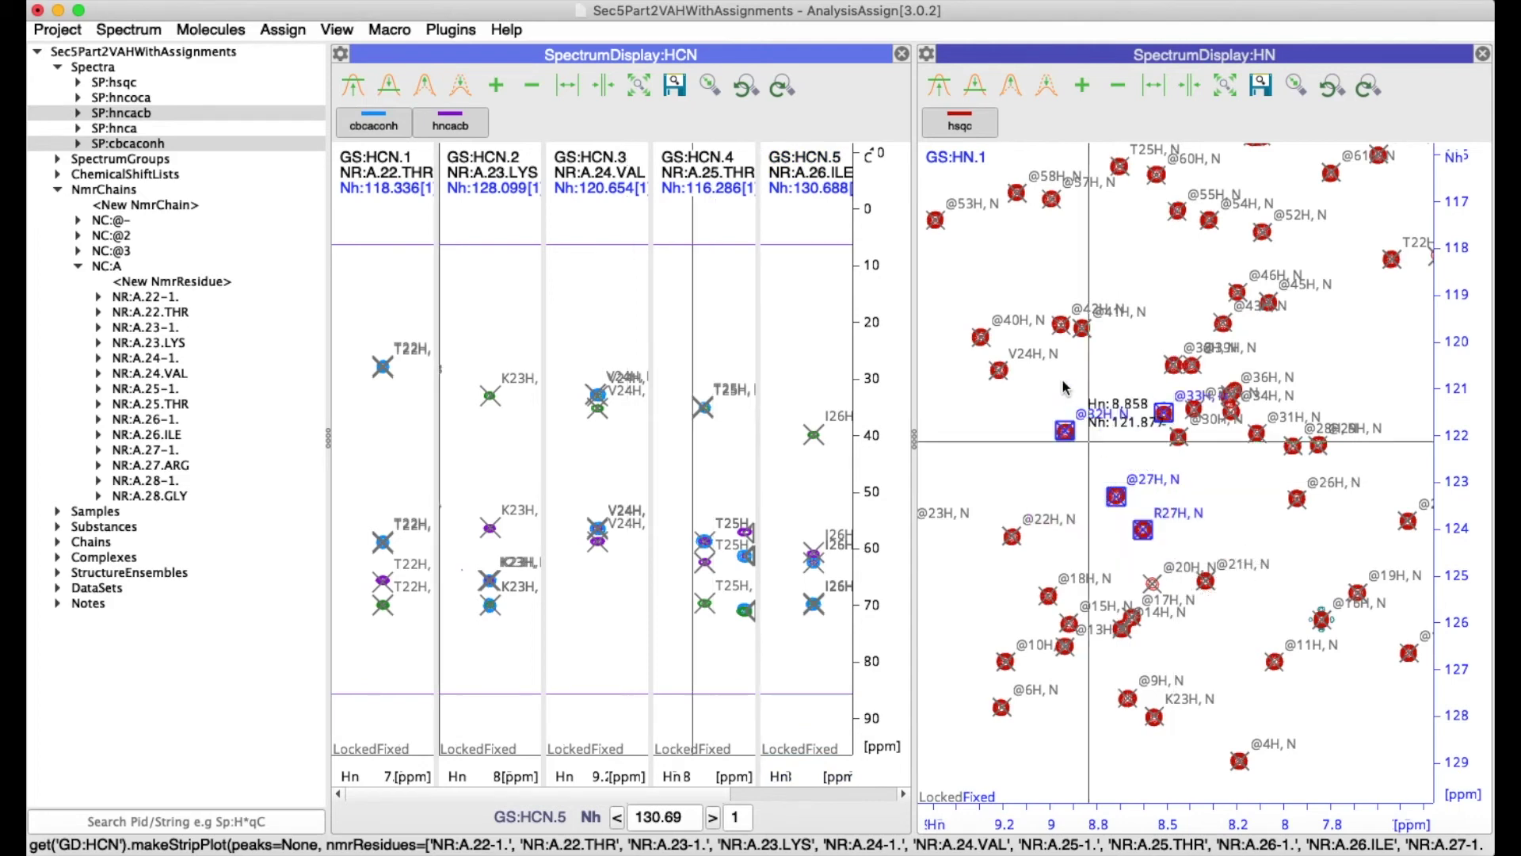
left_click_drag(1046, 310, 1094, 349)
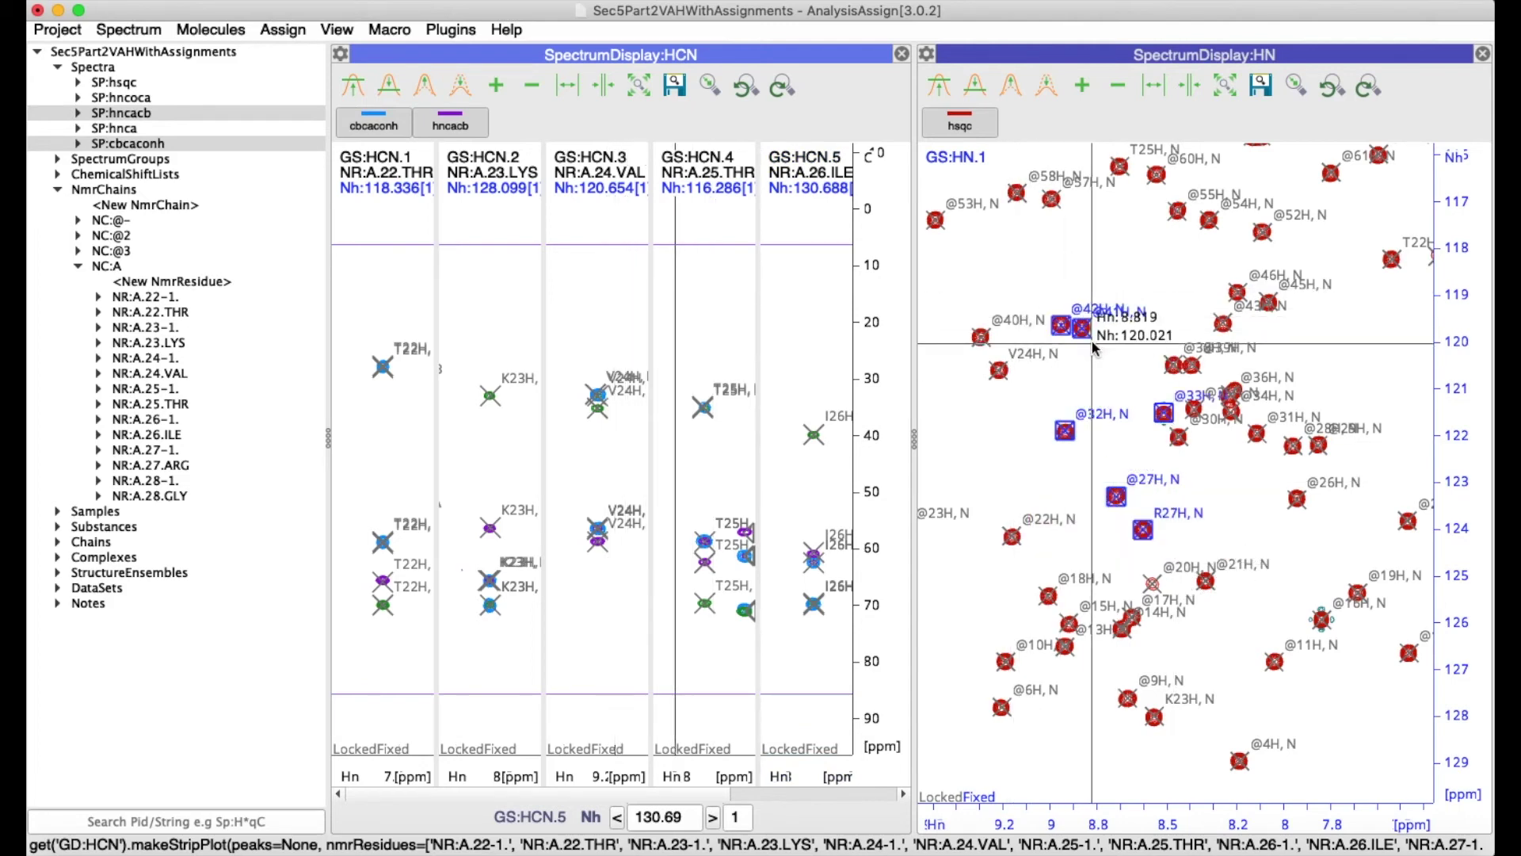
left_click(136, 34)
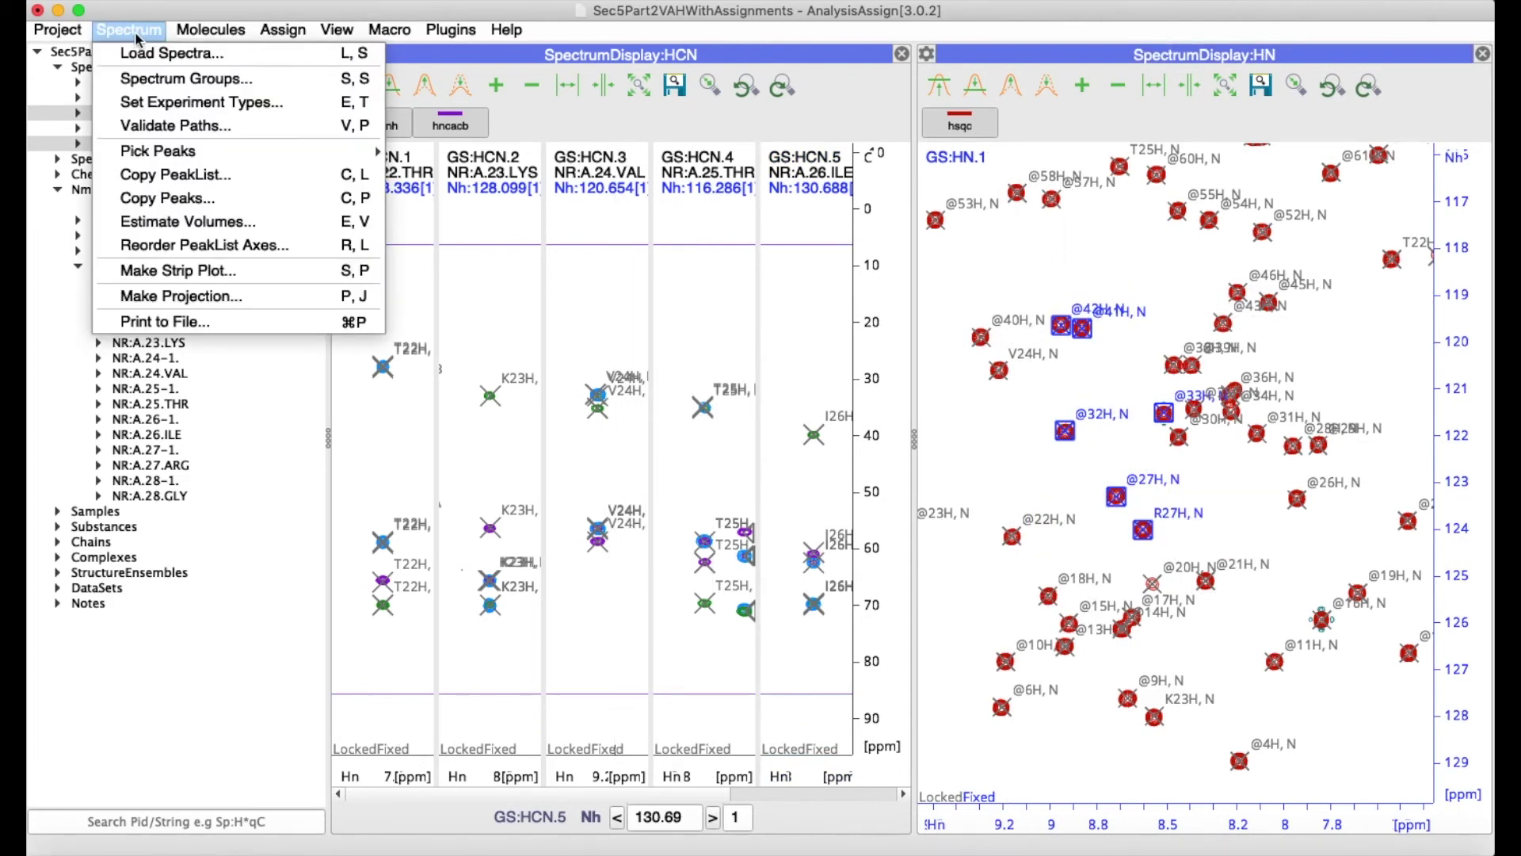
Make a strip plot from the peak selection, centring strips on PK:hsqc.1.42, 1.24, 1.33, 1.27 onward
left_click(172, 274)
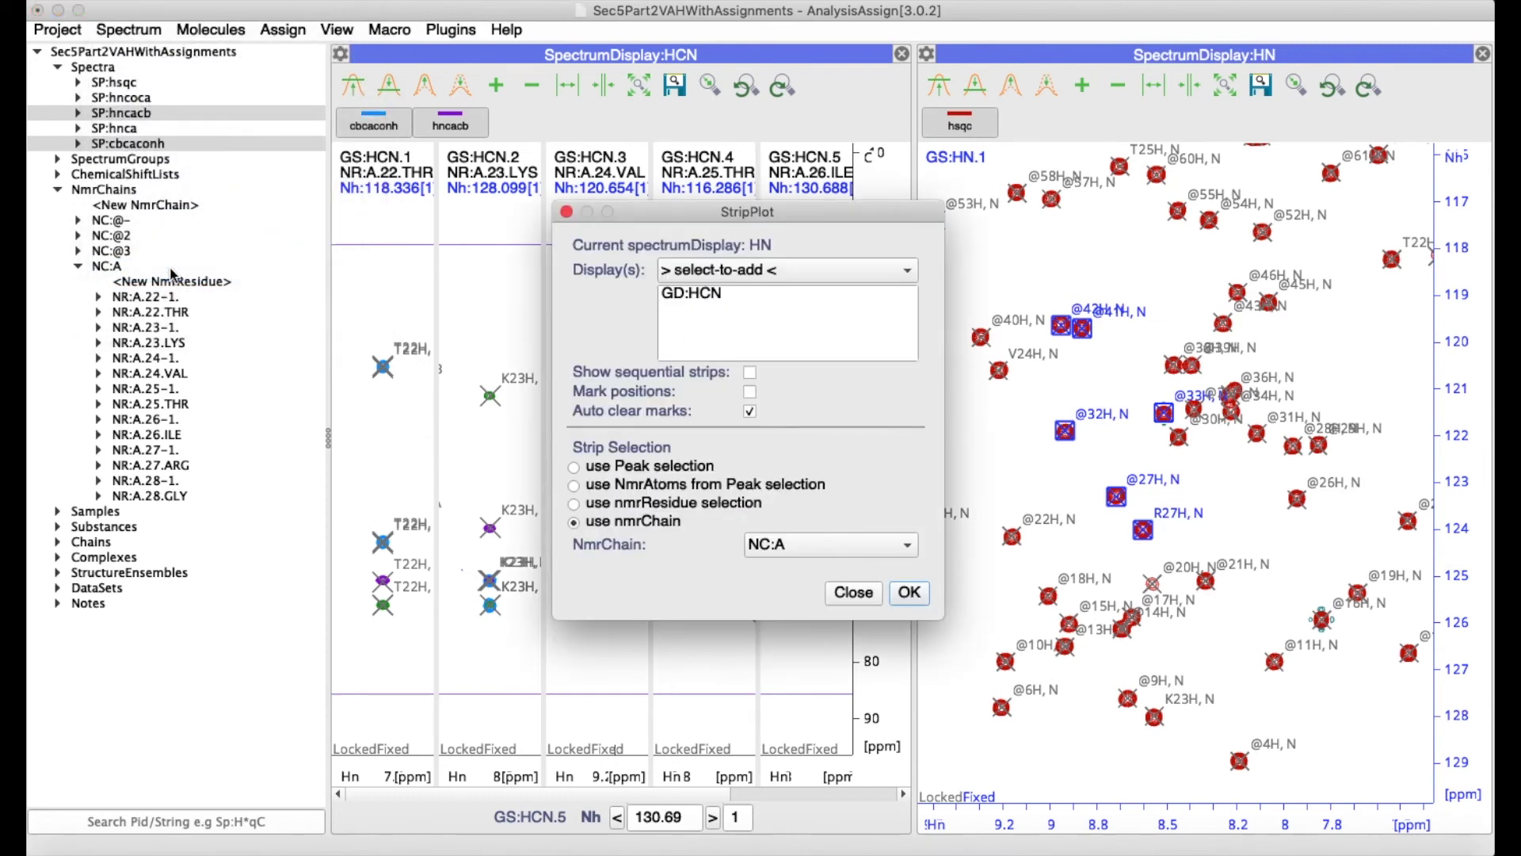
left_click(573, 466)
left_click(909, 596)
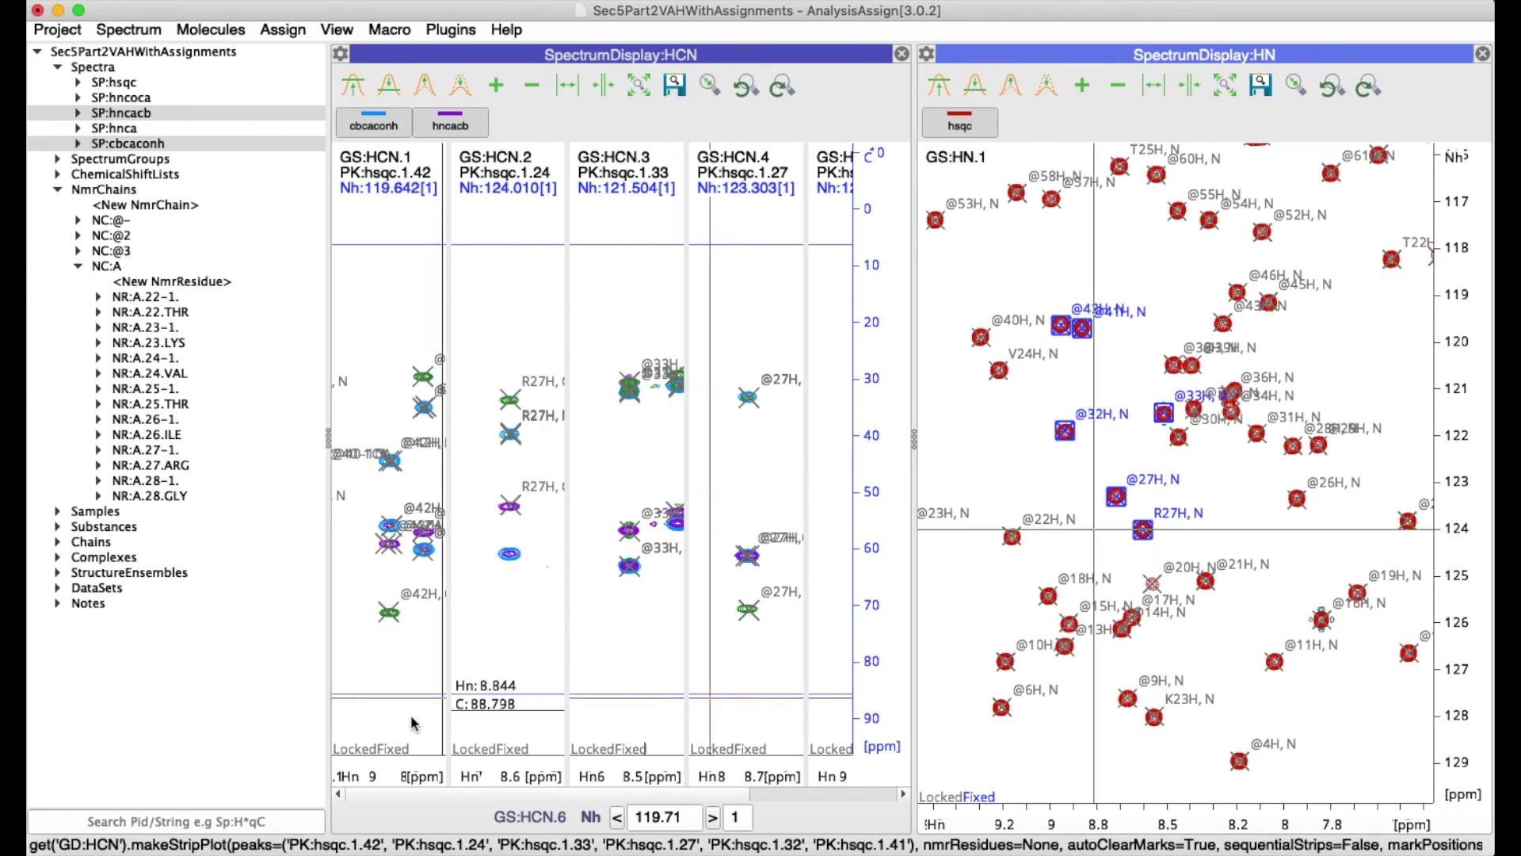
left_click(396, 755)
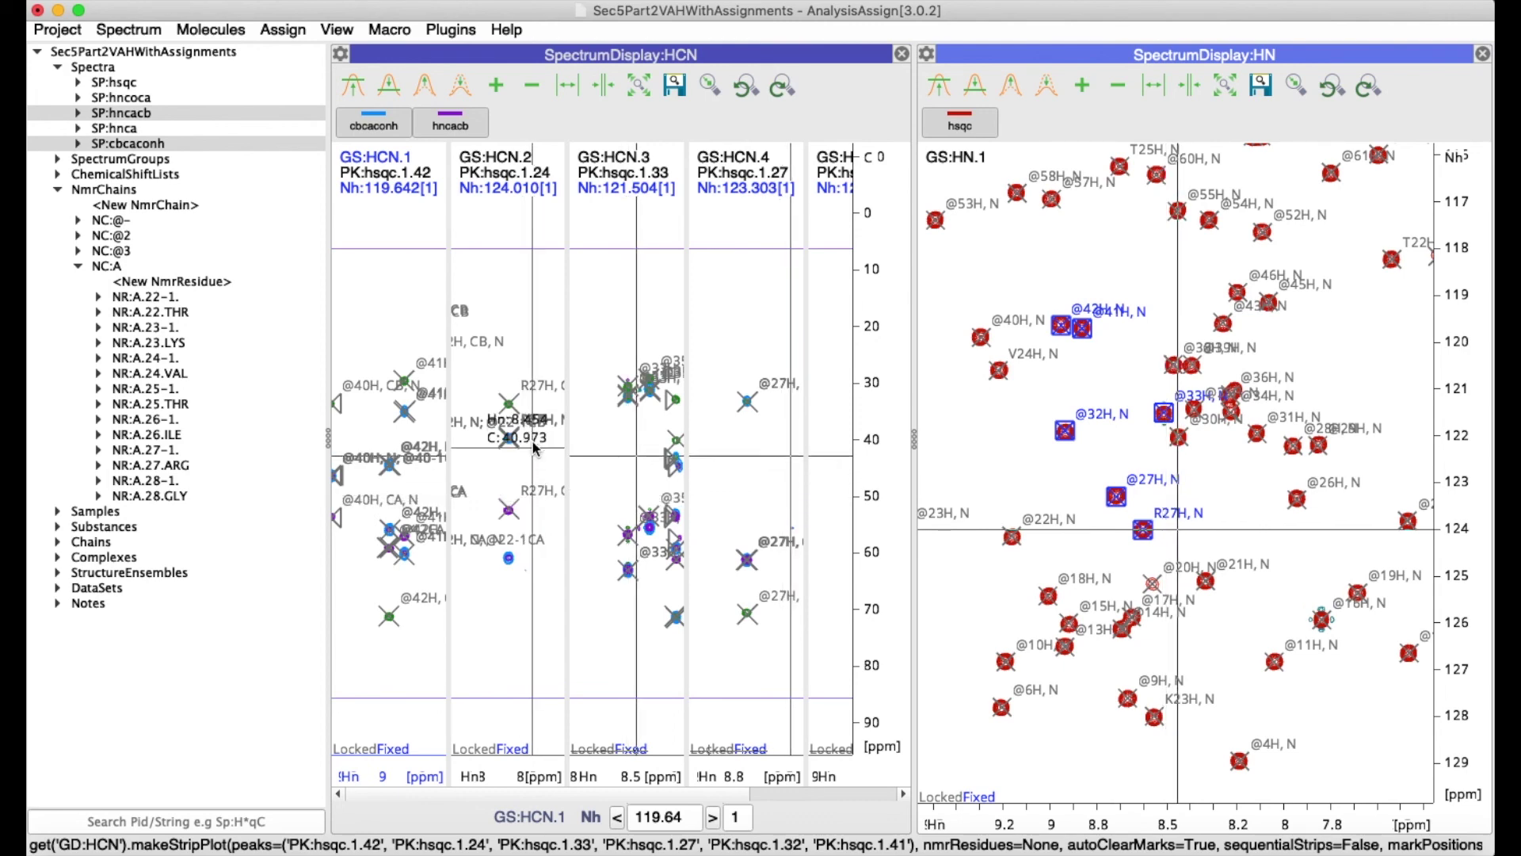
Set the HCN display's Strip Arrangement to vertical so strips stack in rows
left_click(340, 54)
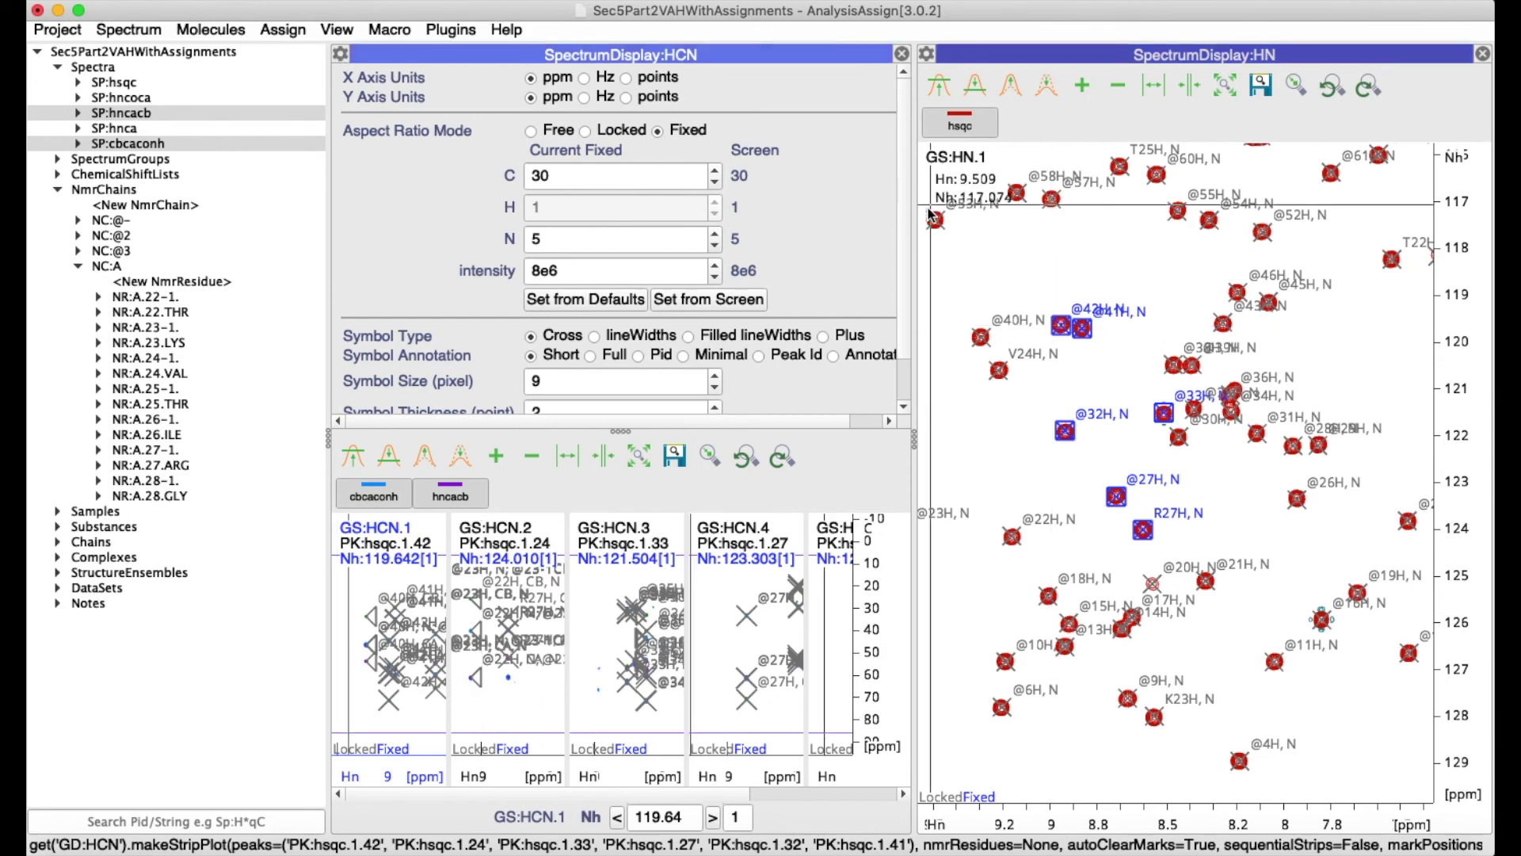
scroll(902, 319, "down", 2)
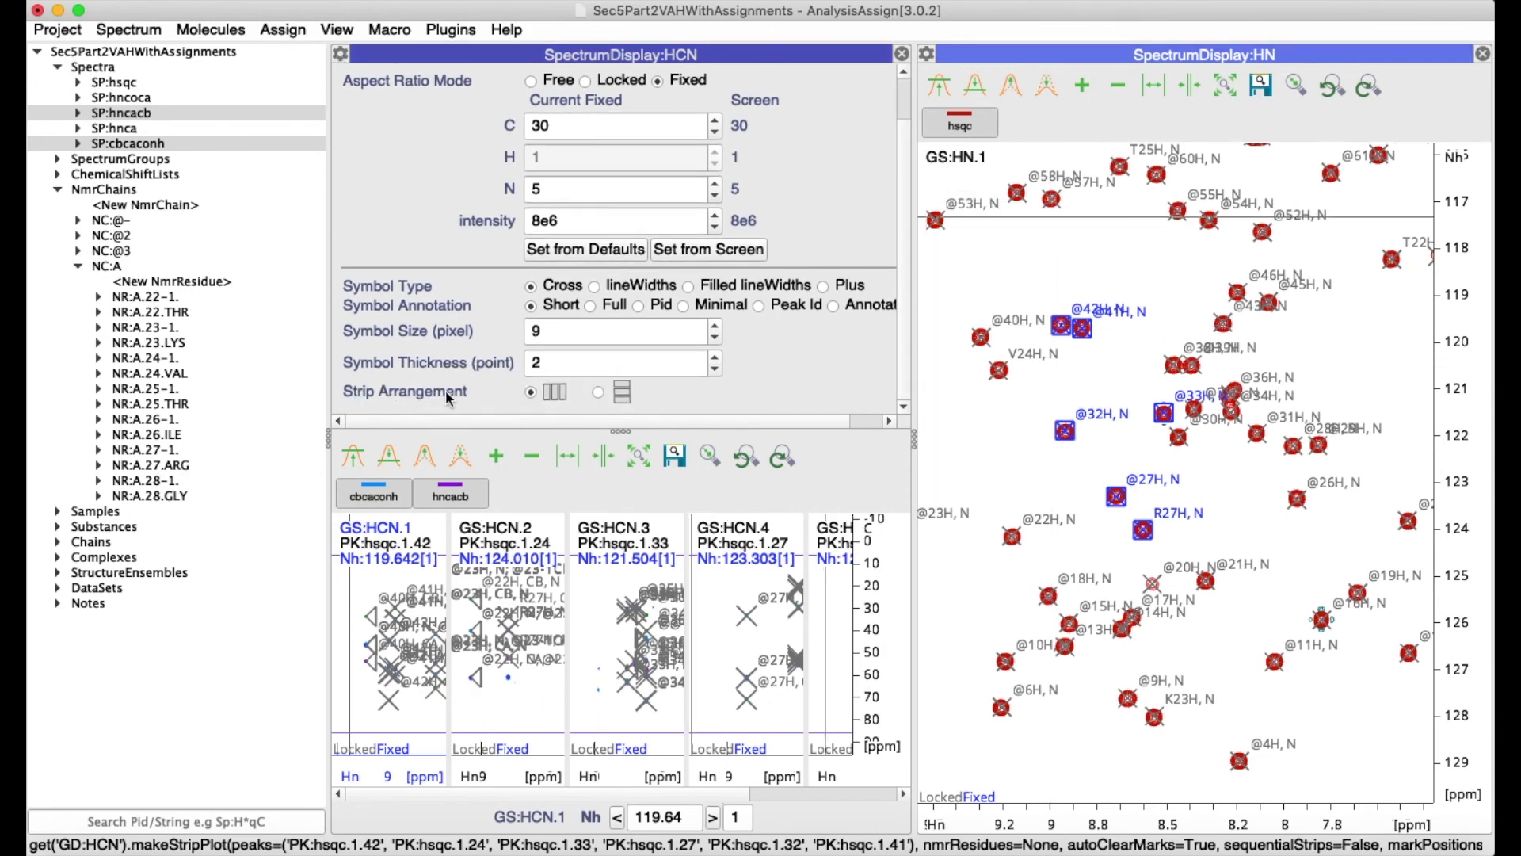
left_click(594, 388)
left_click(340, 54)
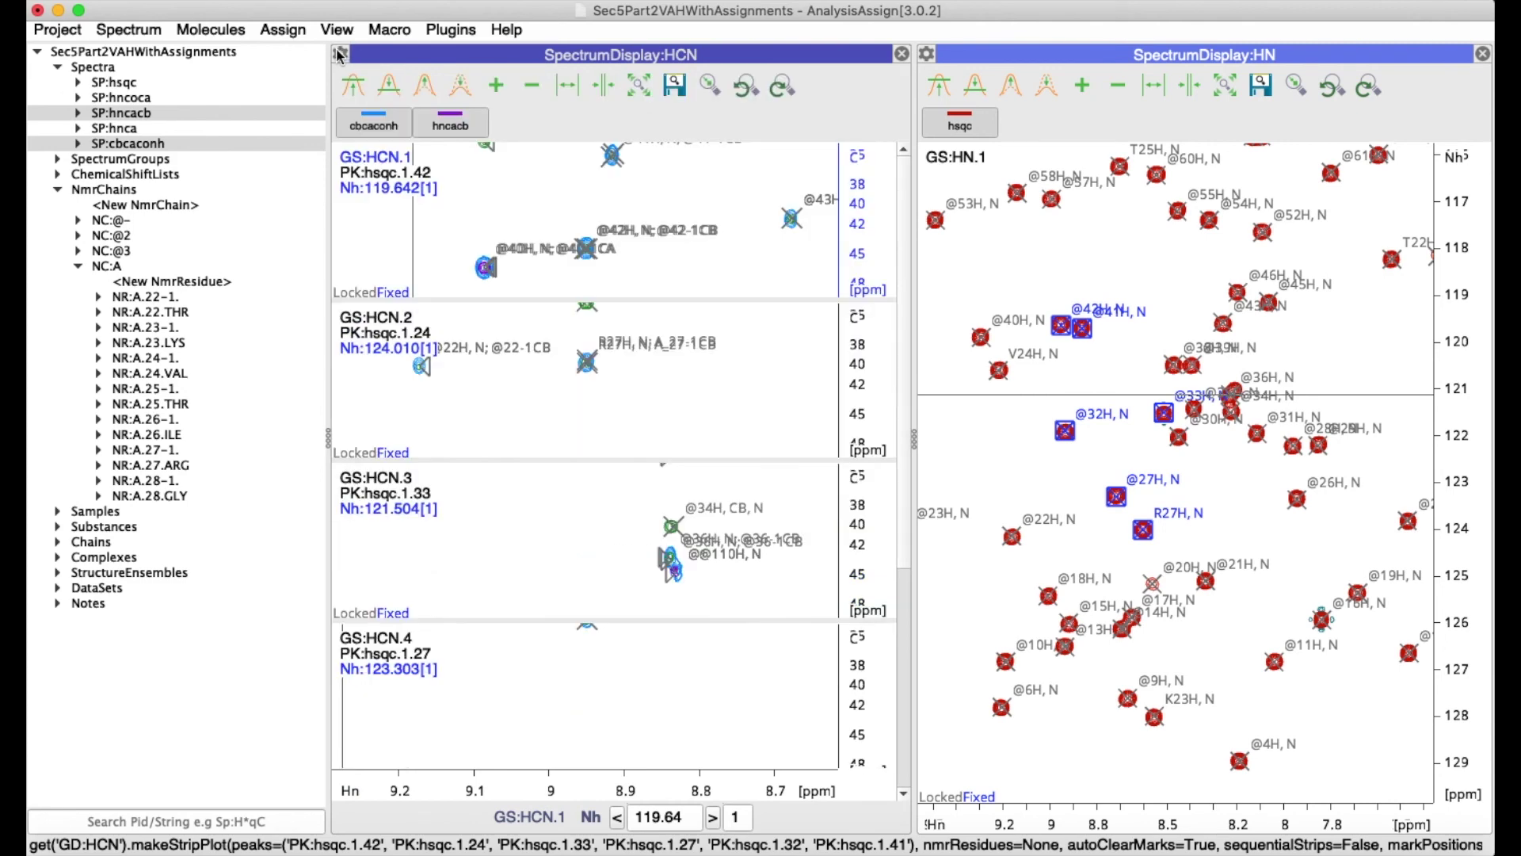